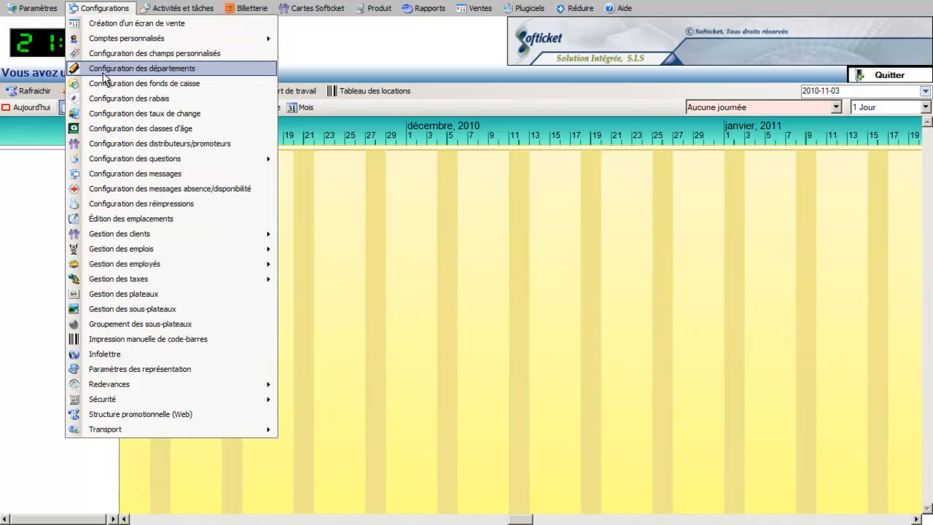
# Step: Open the discount configuration and name a new discount "Groupe25"
pyautogui.click(103, 99)
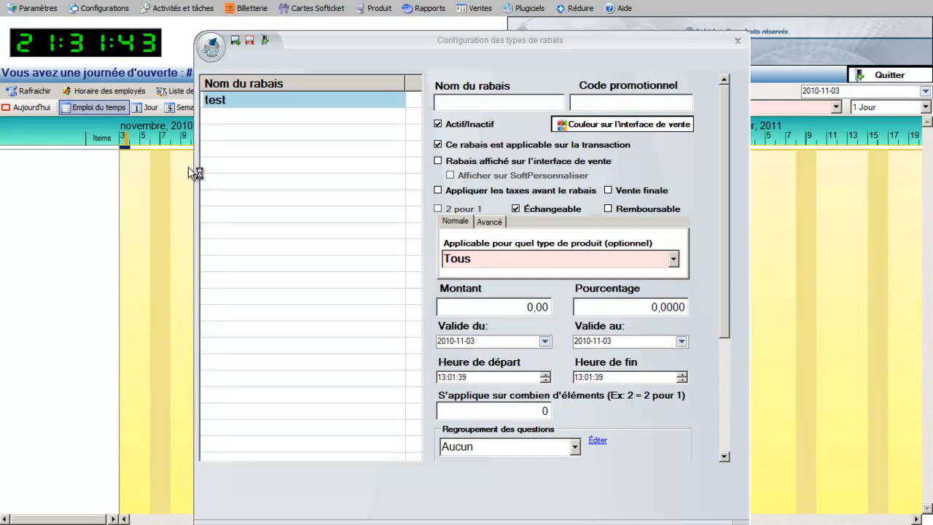
pyautogui.click(281, 98)
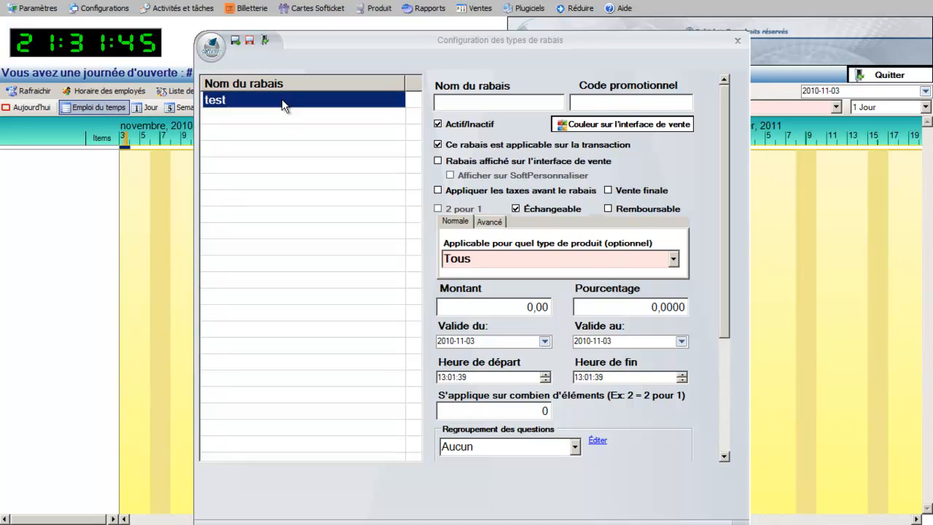
pyautogui.click(461, 102)
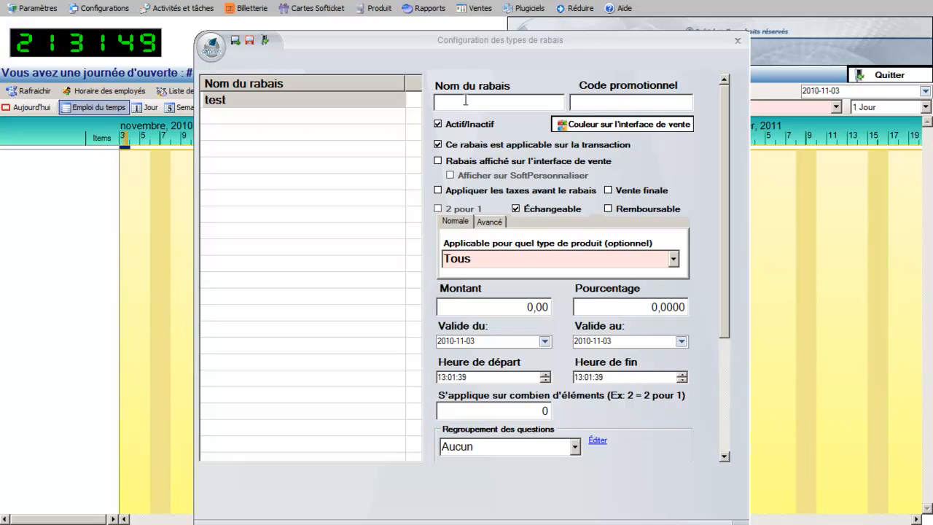
pyautogui.write('Groupe25')
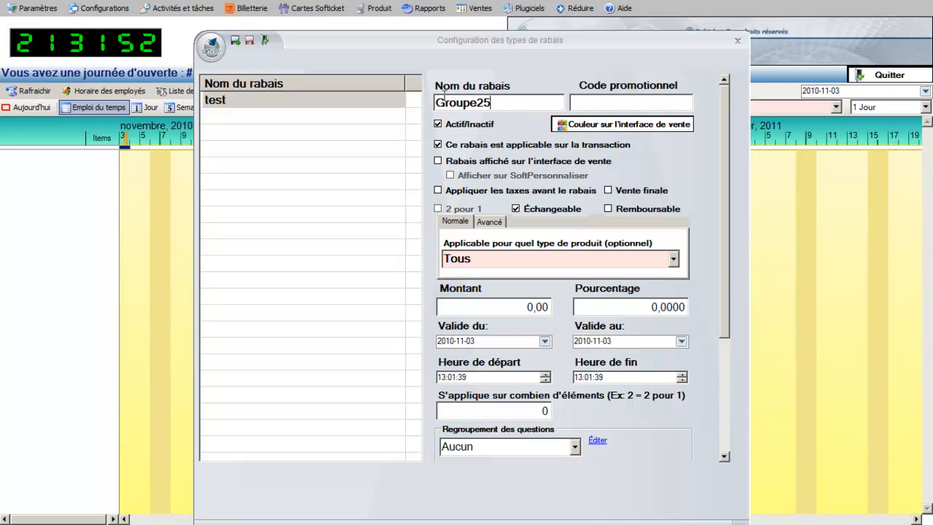
# Step: Enter "SIS1234" in capitals as the promotional code of the Groupe25 discount
pyautogui.click(594, 102)
pyautogui.write('sis12')
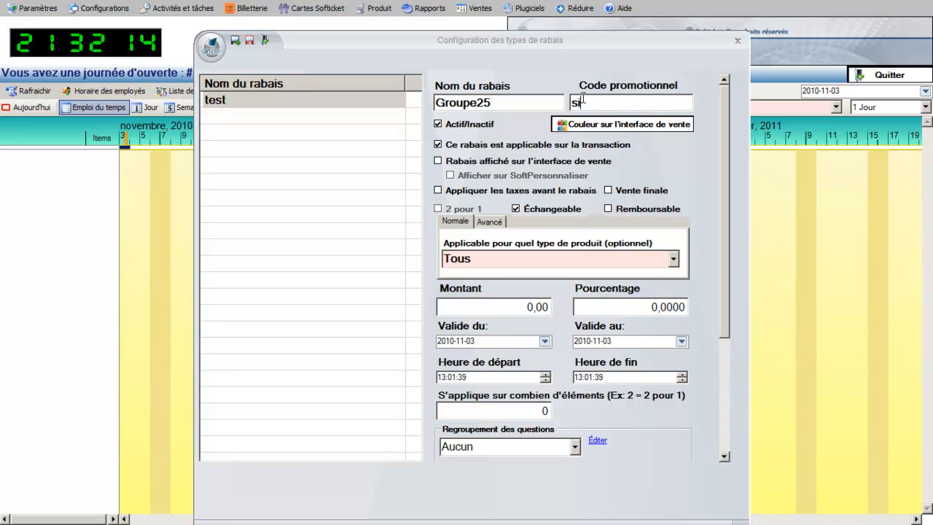
pyautogui.write('34')
pyautogui.press('BackSpace')
pyautogui.press('BackSpace')
pyautogui.press('BackSpace')
pyautogui.press('BackSpace')
pyautogui.press('BackSpace')
pyautogui.press('BackSpace')
pyautogui.press('BackSpace')
pyautogui.write('SIS1234')
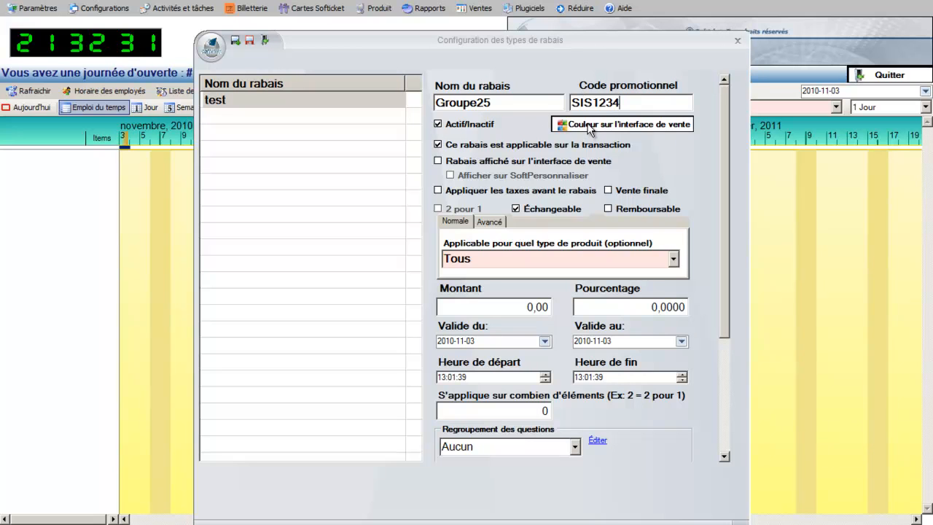
# Step: Set the discount's sales-interface colour to dark blue
pyautogui.click(589, 127)
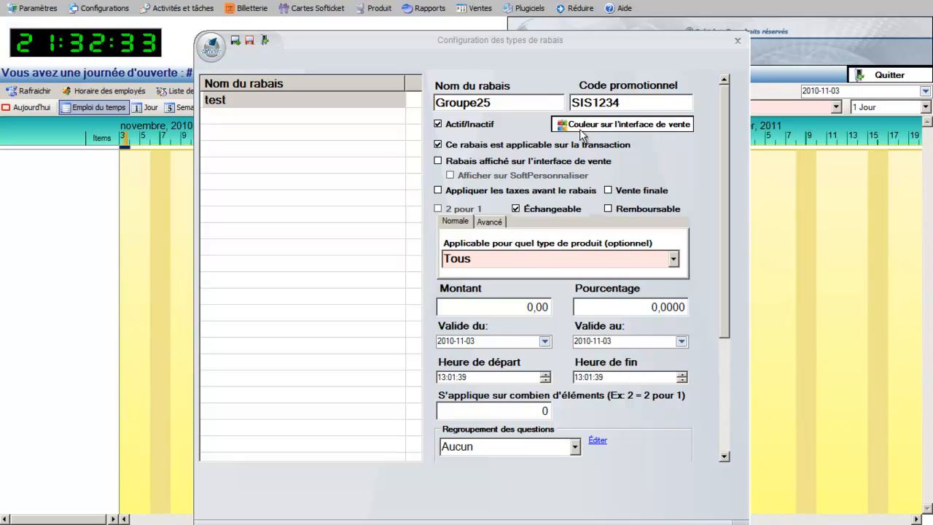
pyautogui.click(492, 177)
pyautogui.click(424, 300)
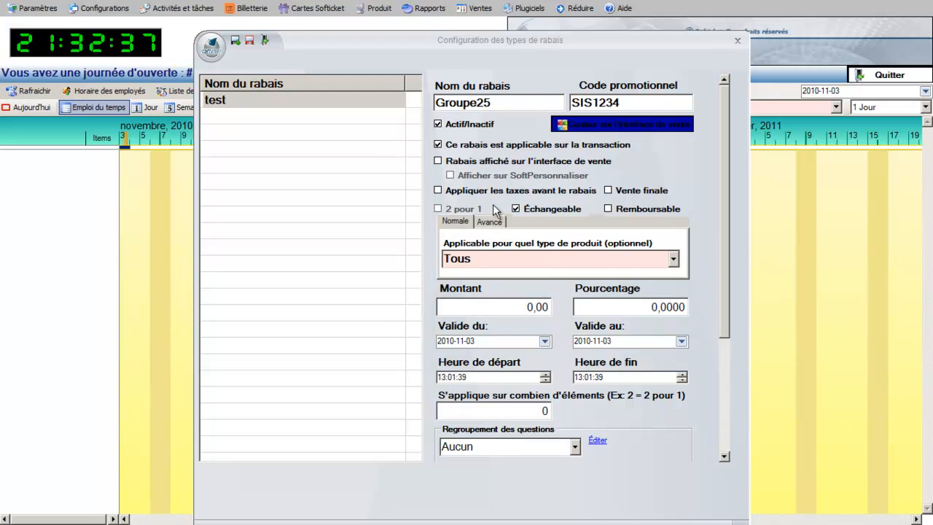
# Step: Set the discount's sales-interface colour to bright cyan from the basic colours
pyautogui.click(578, 129)
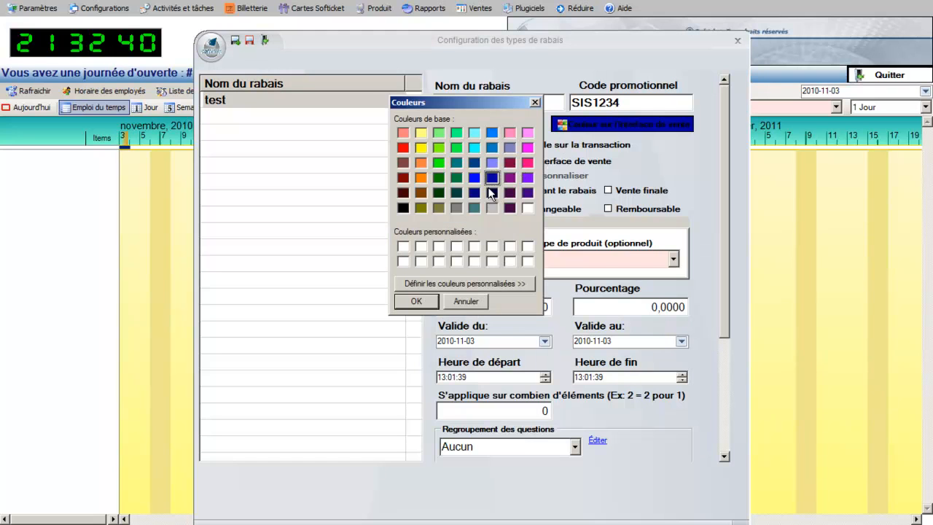
pyautogui.click(473, 147)
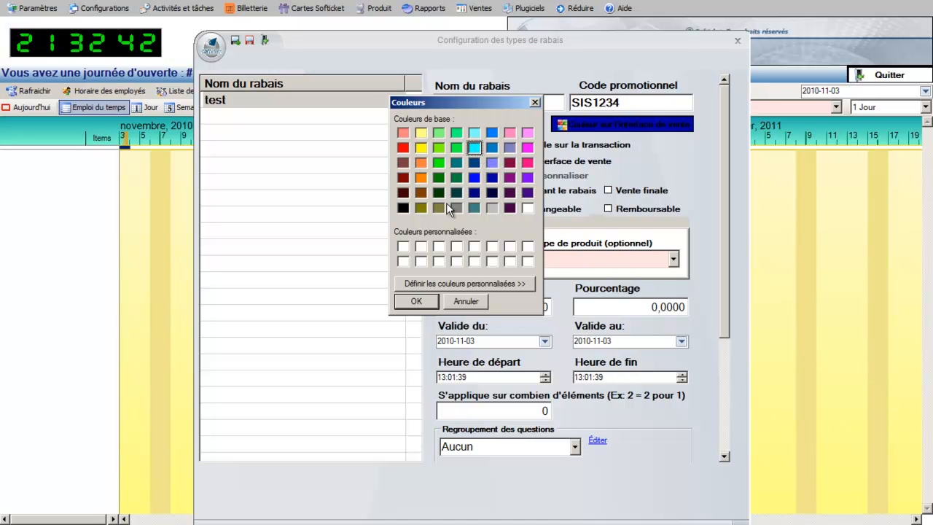
pyautogui.click(408, 302)
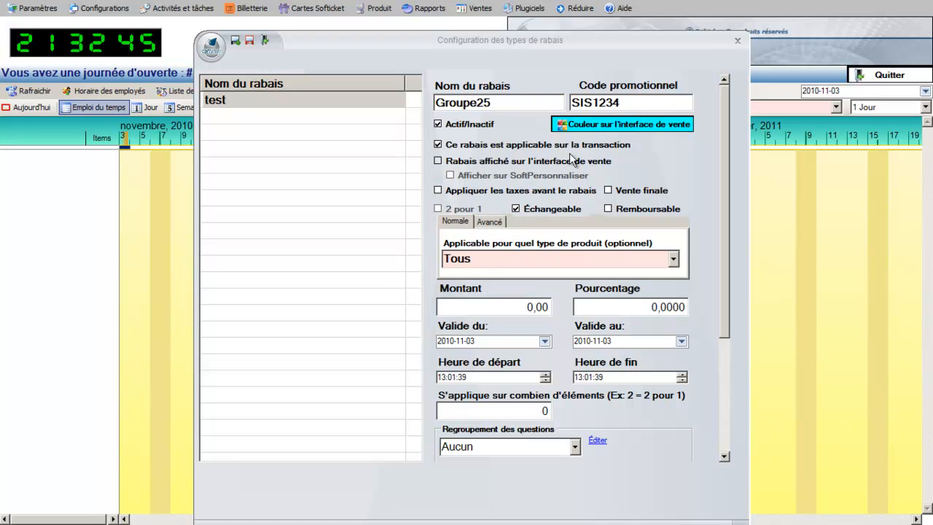
# Step: Keep the discount applicable to the transaction and enable its display on the sales interface
pyautogui.click(440, 148)
pyautogui.click(439, 145)
pyautogui.click(438, 161)
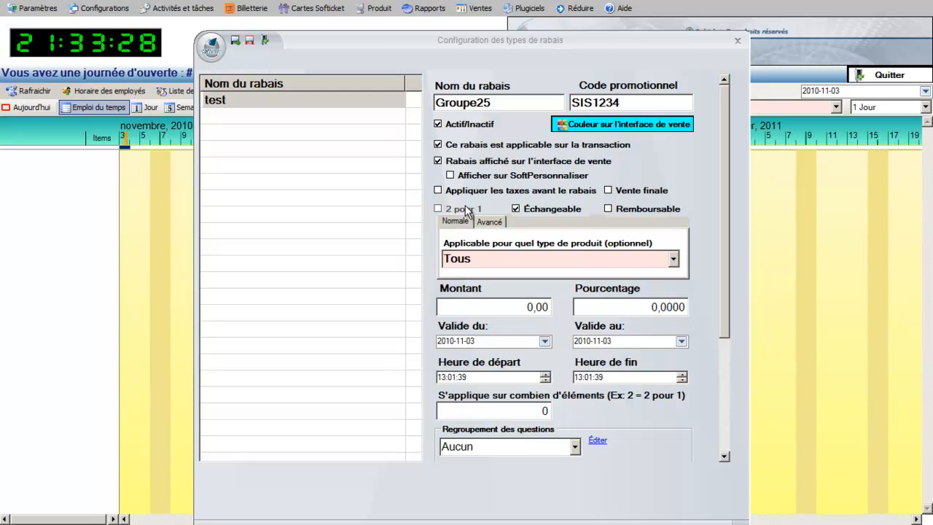
# Step: Examine the product types the discount can apply to and the advanced applicability option
pyautogui.click(444, 377)
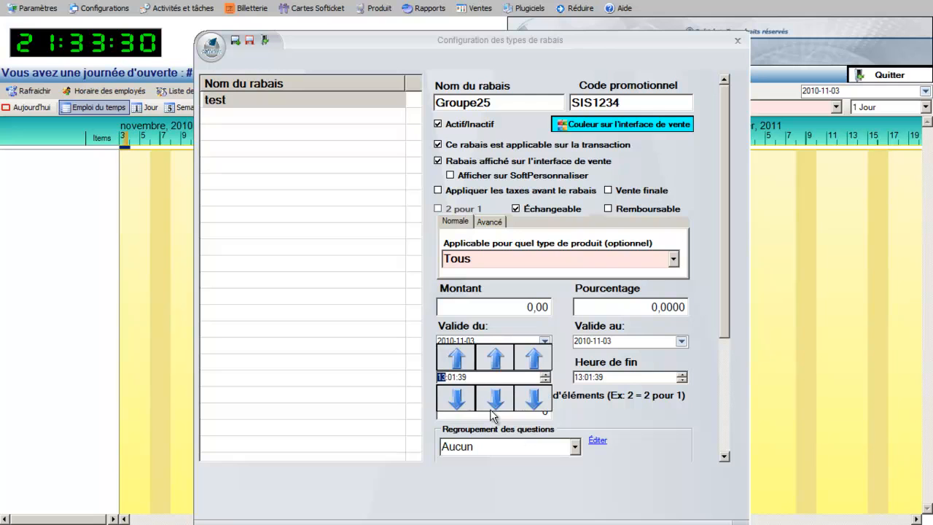
pyautogui.click(589, 411)
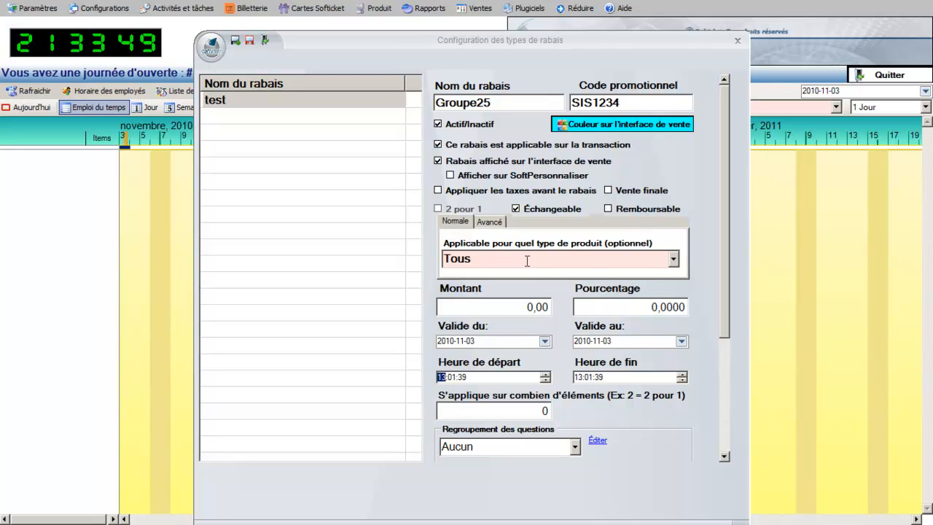
pyautogui.click(673, 259)
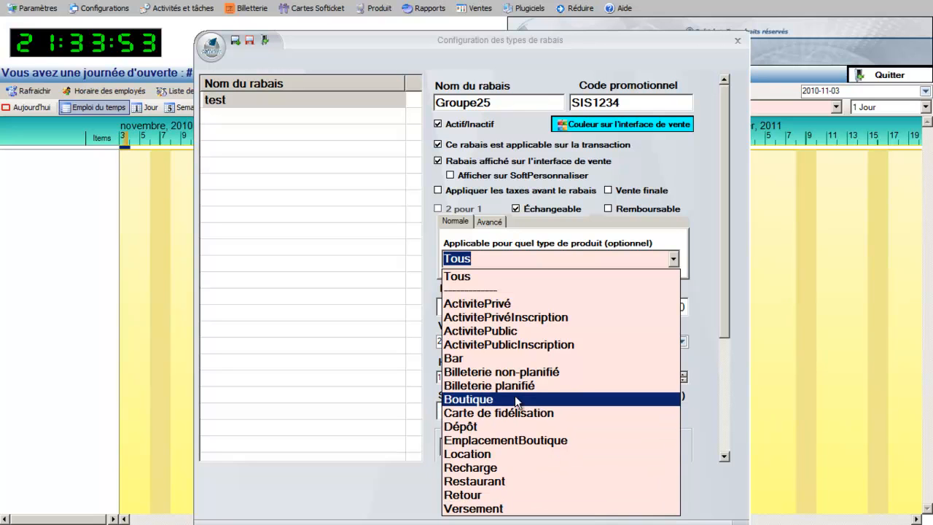
pyautogui.click(627, 246)
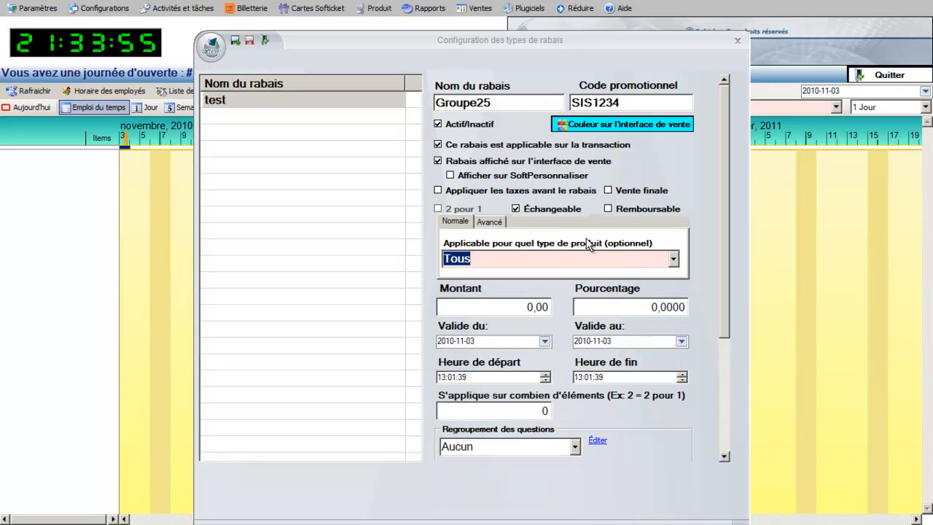
pyautogui.click(503, 222)
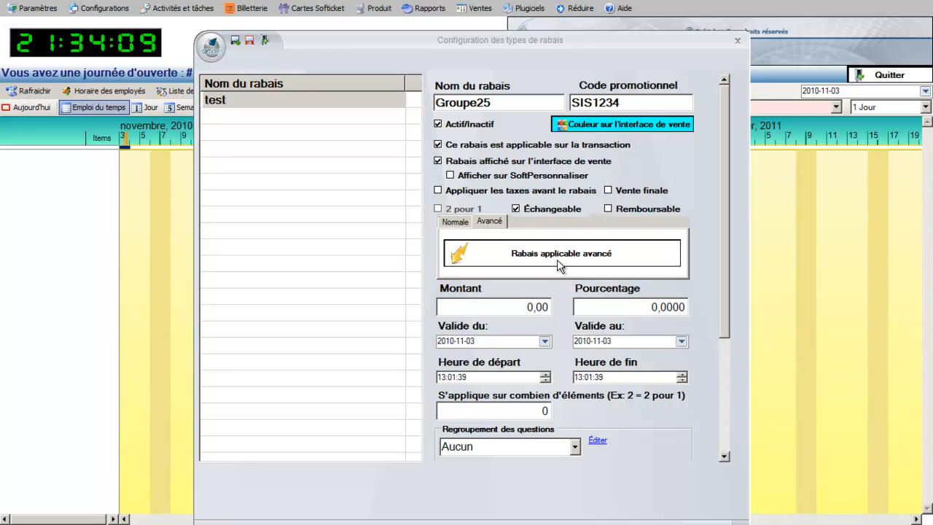
# Step: Set the discount amount to 10,00
pyautogui.click(487, 306)
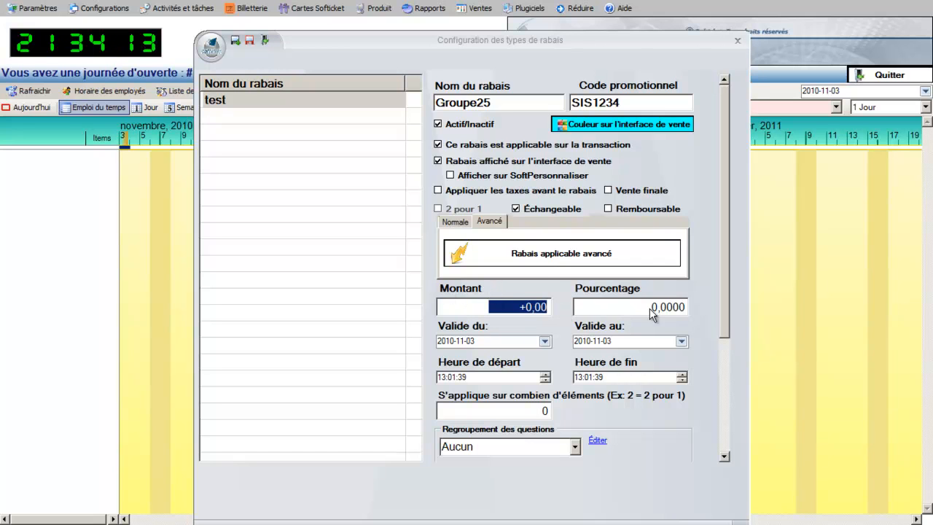
pyautogui.moveTo(508, 307); pyautogui.dragTo(569, 309)
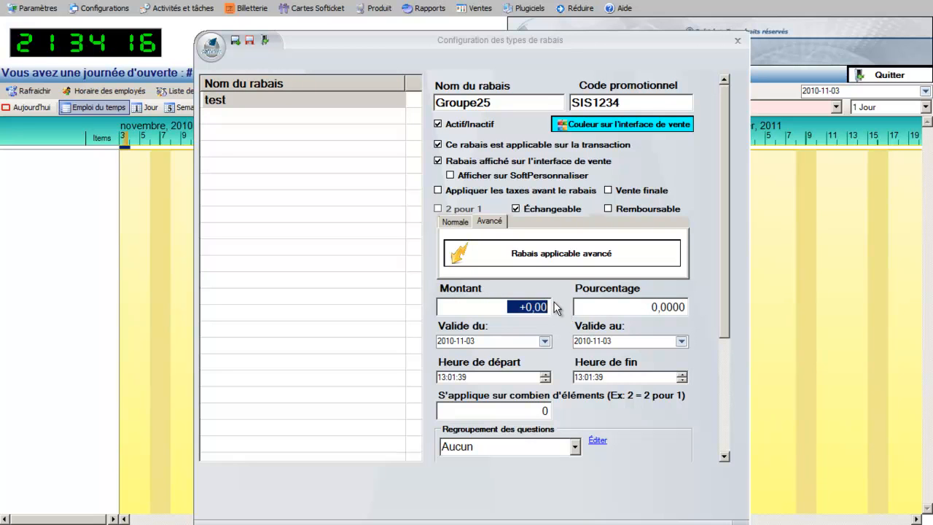
pyautogui.write('10')
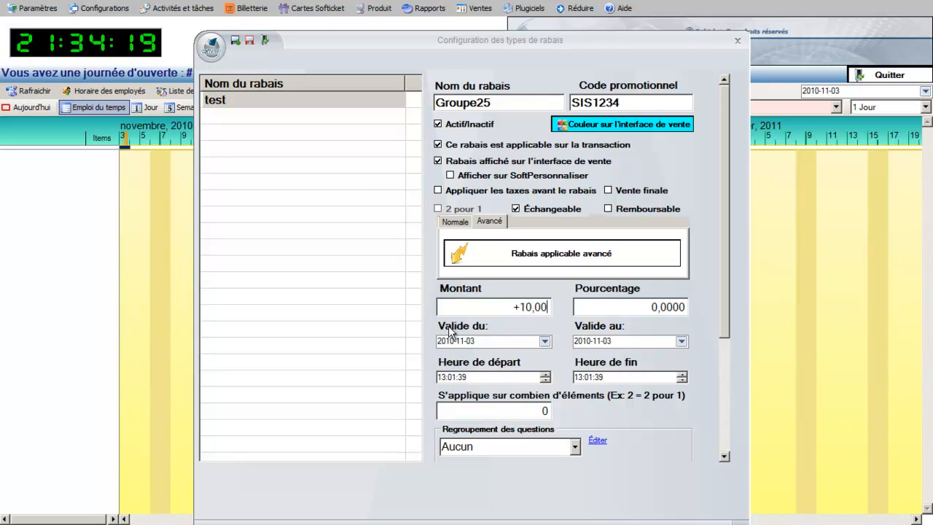
# Step: Set the discount's validity dates from 2010-11-01 to 2010-12-01
pyautogui.click(544, 340)
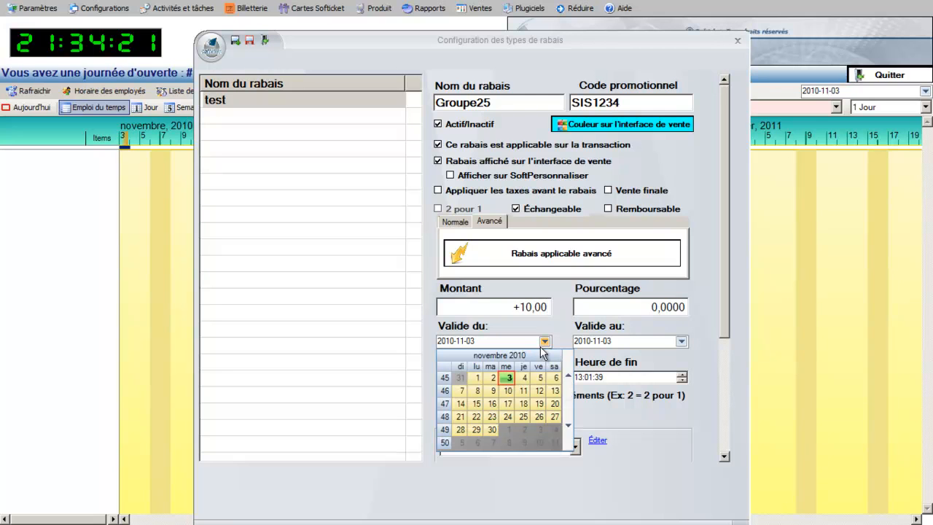
pyautogui.click(475, 378)
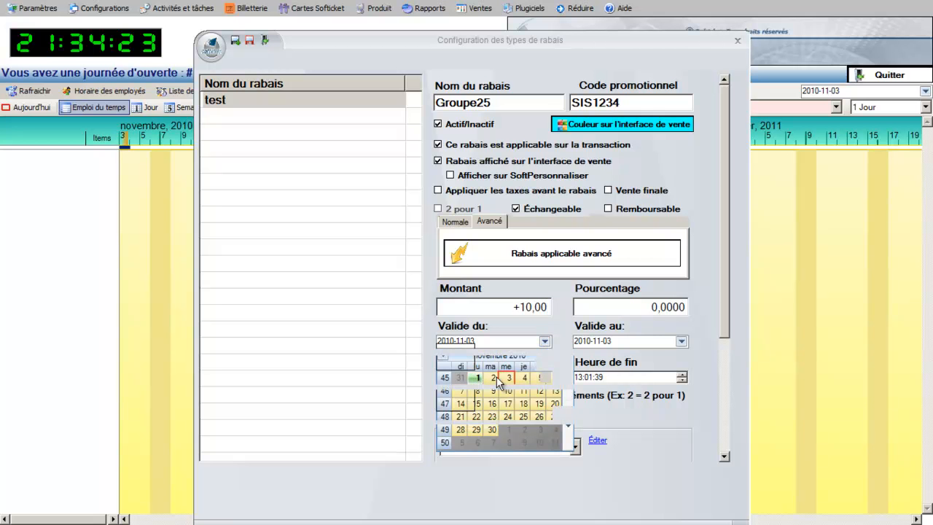
pyautogui.click(681, 340)
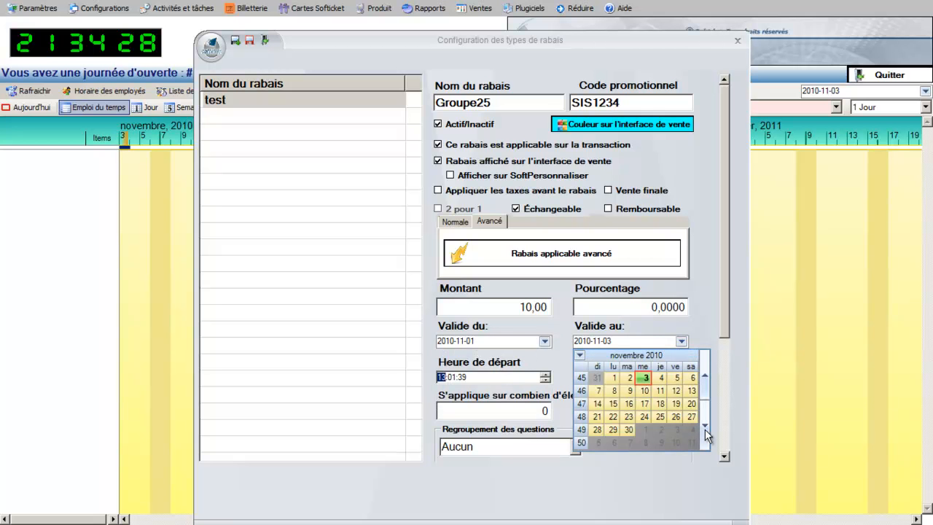
pyautogui.click(705, 429)
pyautogui.click(645, 379)
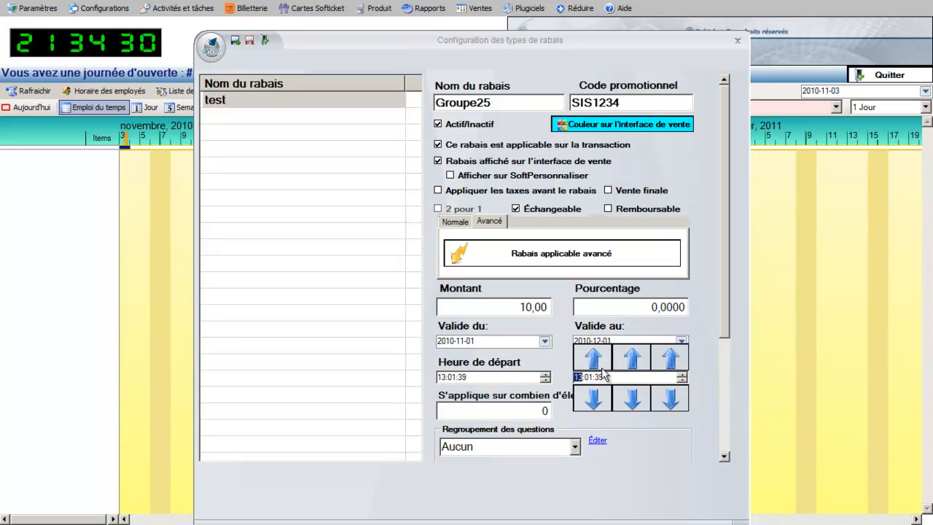
# Step: Set the discount's start time to 00:00:01
pyautogui.click(441, 377)
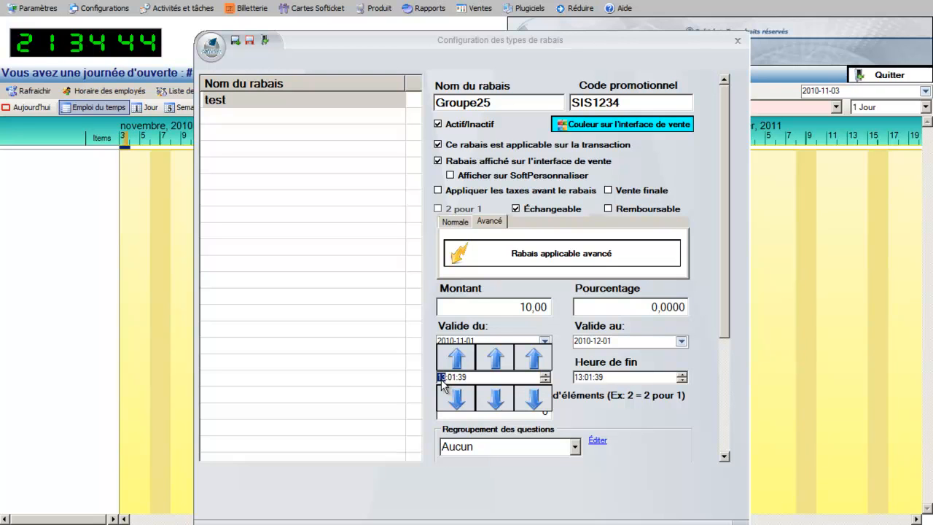
pyautogui.write('00')
pyautogui.click(451, 377)
pyautogui.write('00')
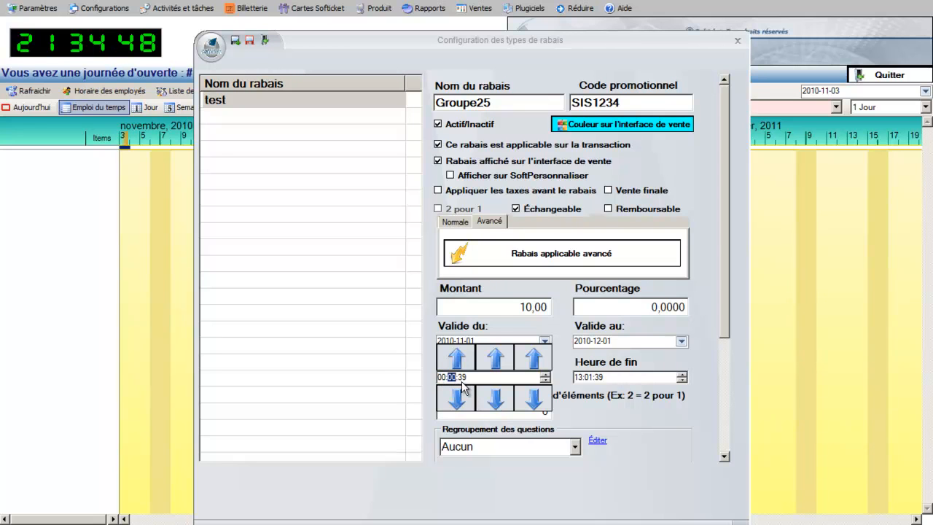
pyautogui.click(464, 378)
pyautogui.write('01')
# Step: Set the discount's end time to 23:59:50
pyautogui.click(578, 378)
pyautogui.write('23')
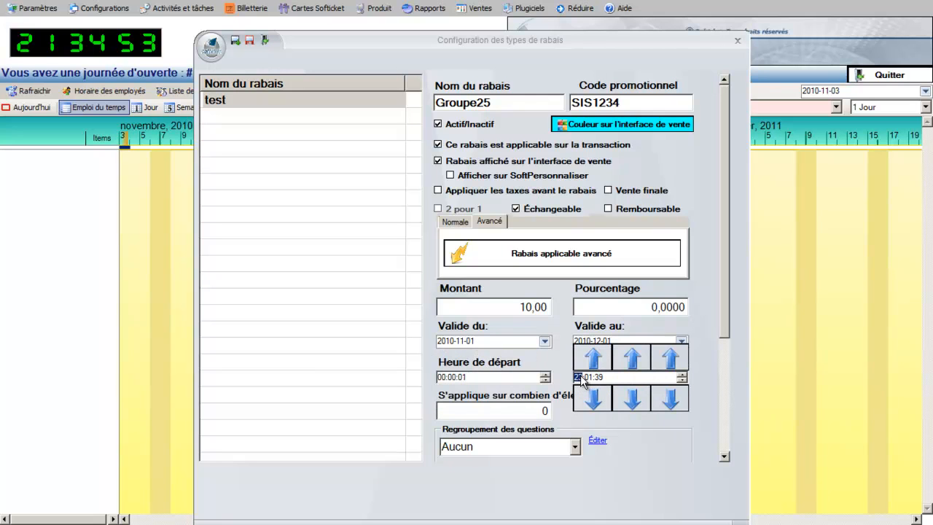
pyautogui.click(588, 377)
pyautogui.write('59')
pyautogui.click(599, 379)
pyautogui.write('50')
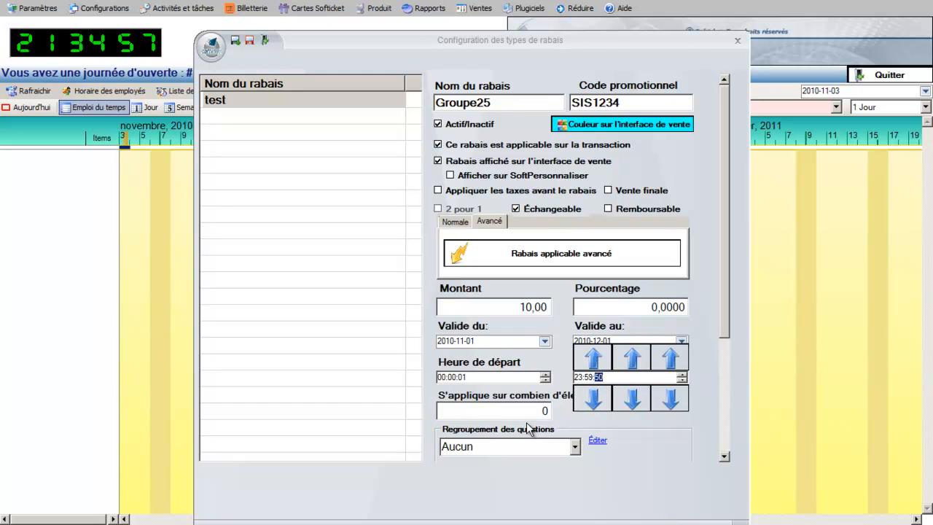
# Step: Review the remaining discount settings: number of items, question grouping, validity periods and shortcut image
pyautogui.click(496, 411)
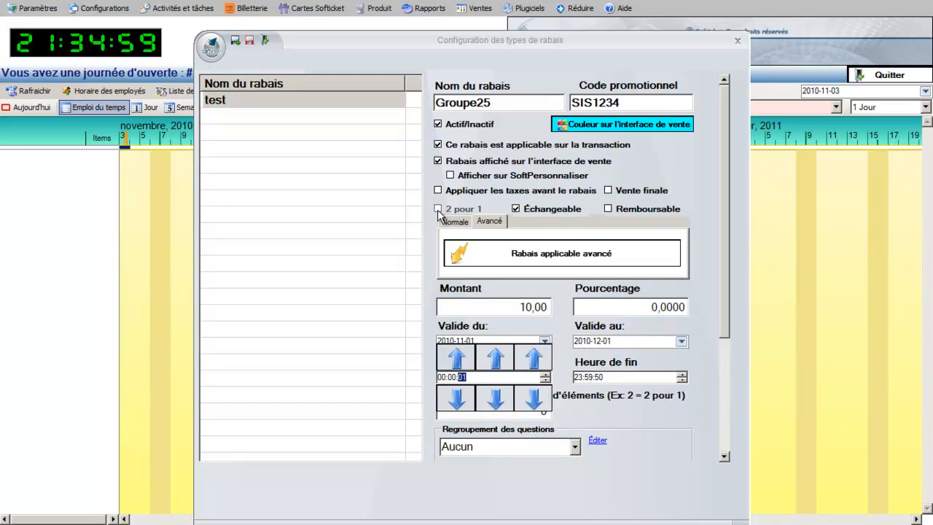
pyautogui.moveTo(725, 276); pyautogui.dragTo(718, 371)
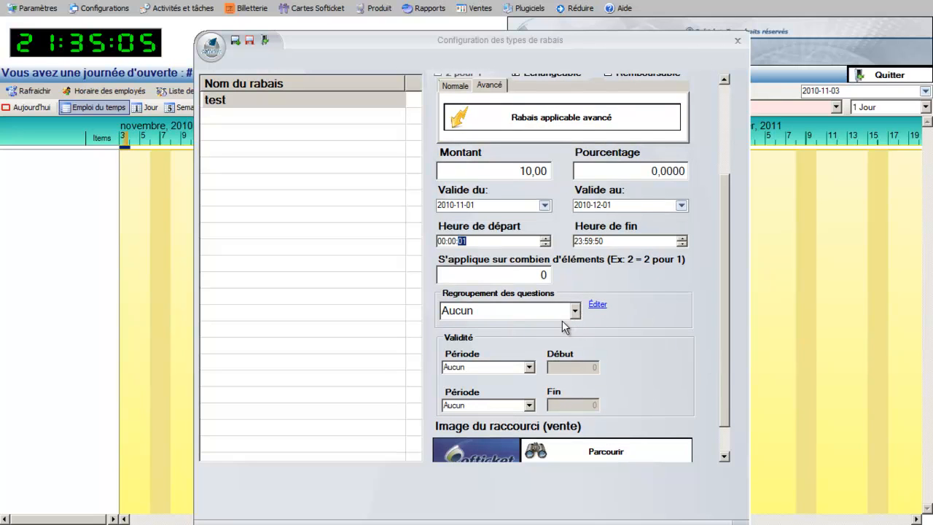
pyautogui.click(530, 368)
pyautogui.click(529, 368)
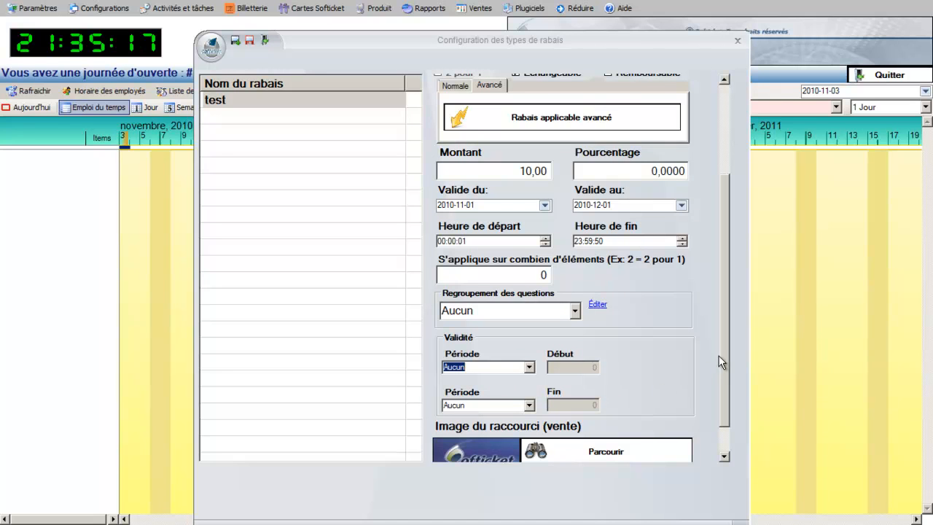
pyautogui.moveTo(721, 360); pyautogui.dragTo(727, 379)
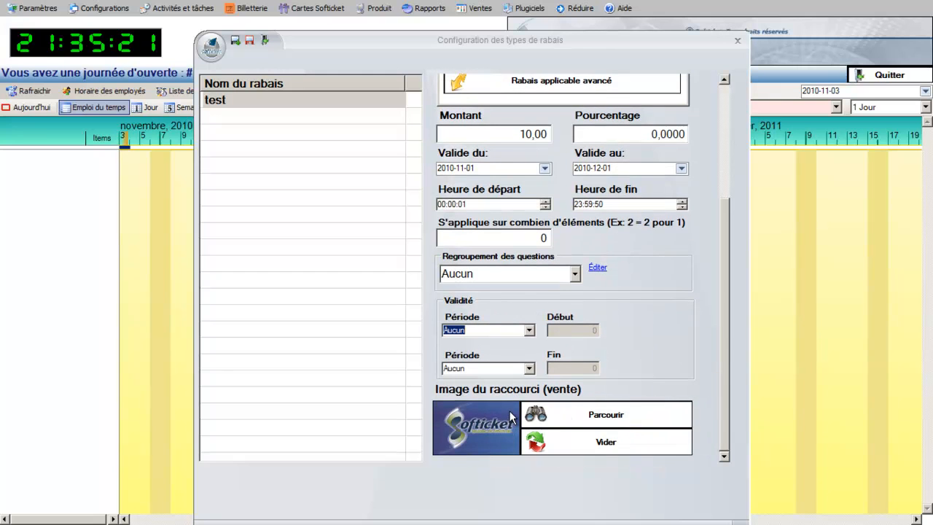
# Step: Save the Groupe25 discount and acknowledge the confirmation message
pyautogui.moveTo(723, 340); pyautogui.dragTo(729, 221)
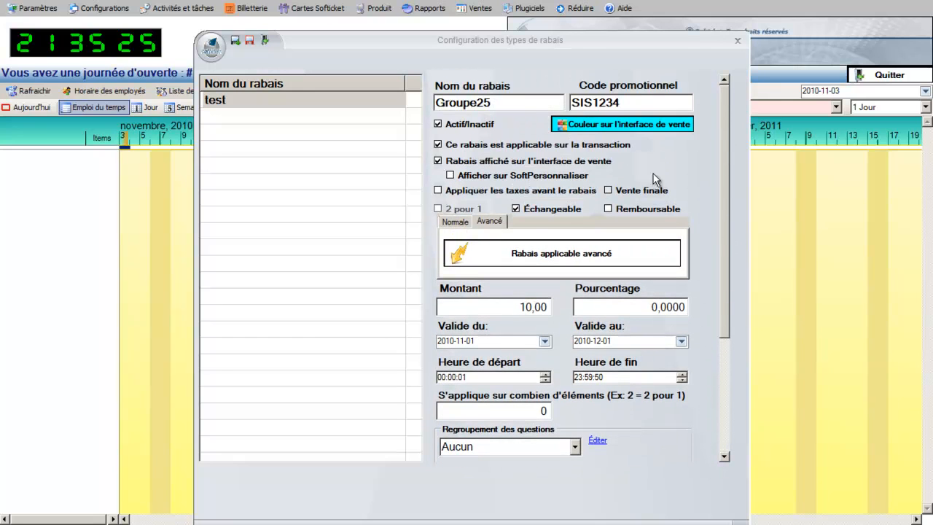
pyautogui.click(461, 377)
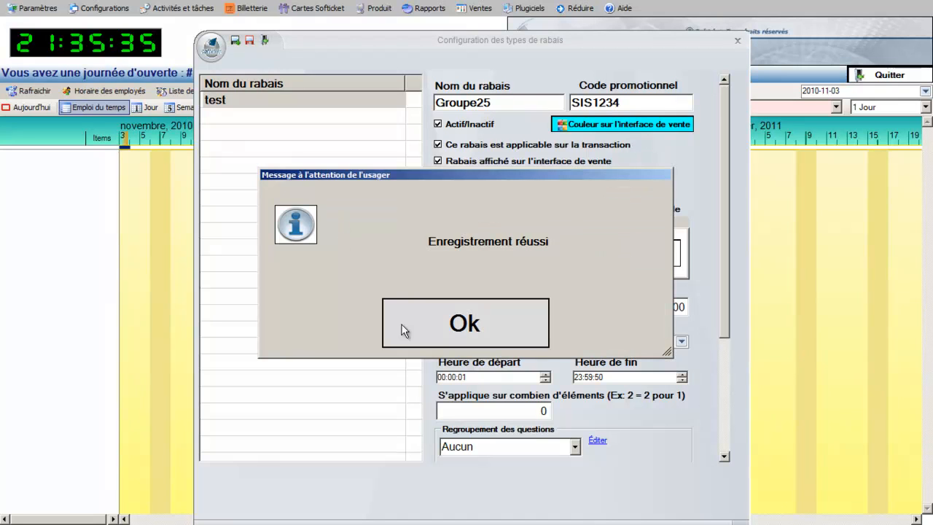
pyautogui.click(422, 326)
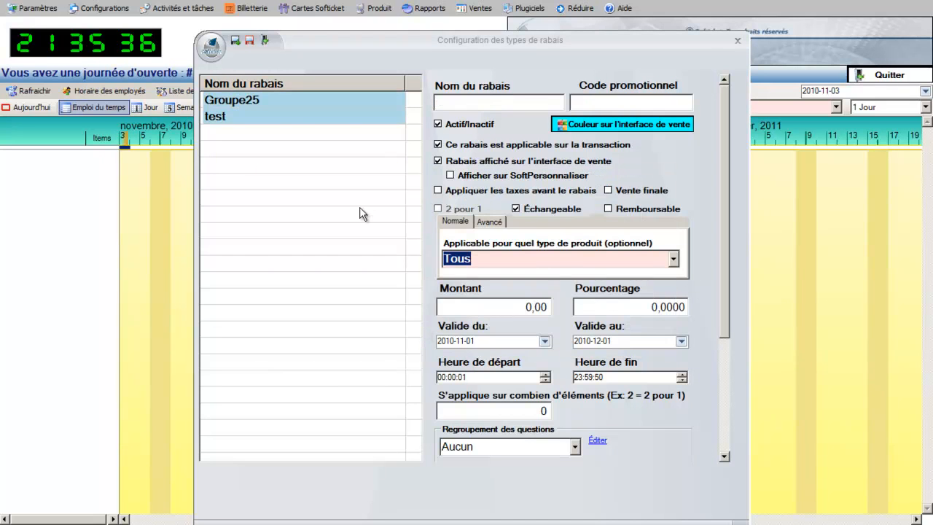
# Step: Open the advanced applicability settings of the Groupe25 discount
pyautogui.click(263, 99)
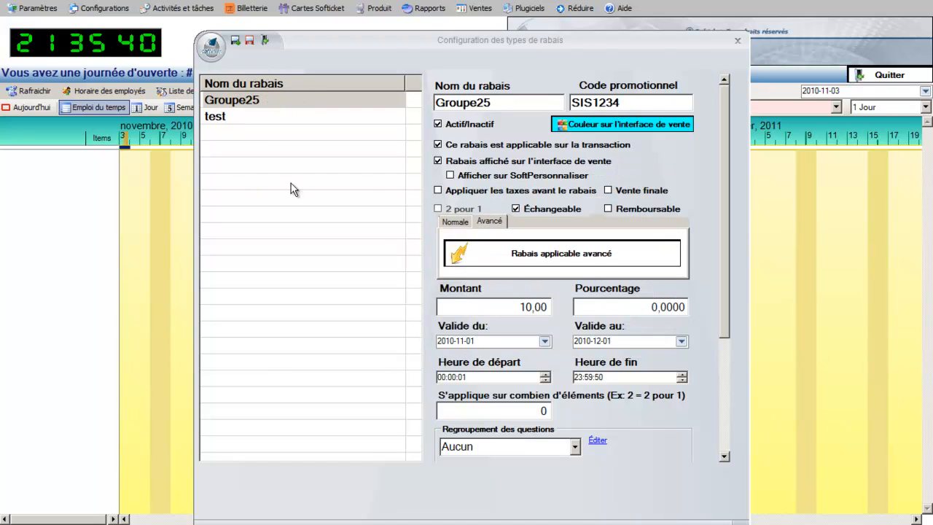
pyautogui.click(532, 256)
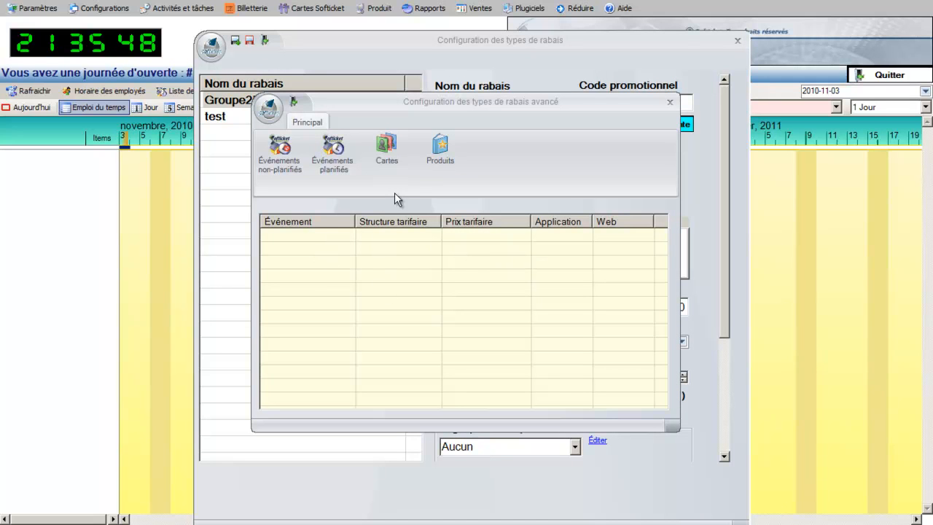
# Step: Start a card rule for Laissez-passer saisonnier Ski Pré-vente 2010-2011 with the fare price set to Tous
pyautogui.click(391, 158)
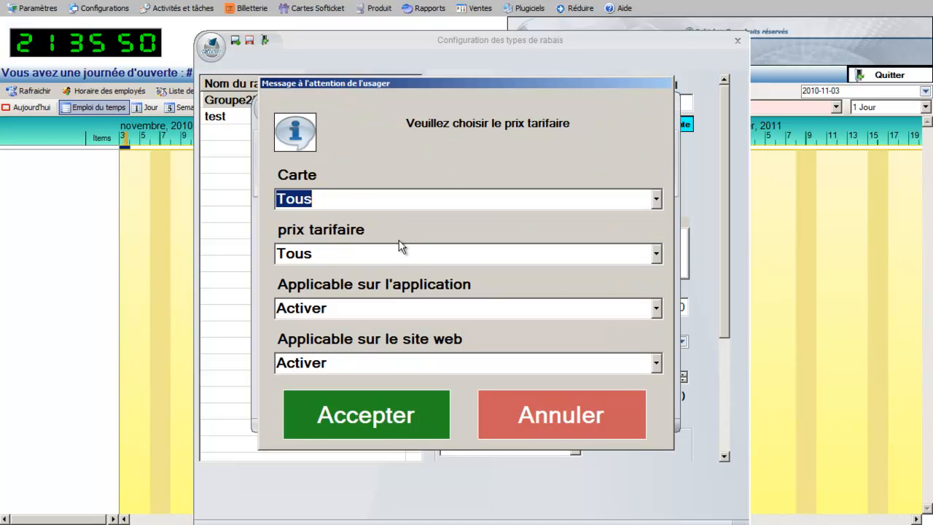
pyautogui.click(656, 199)
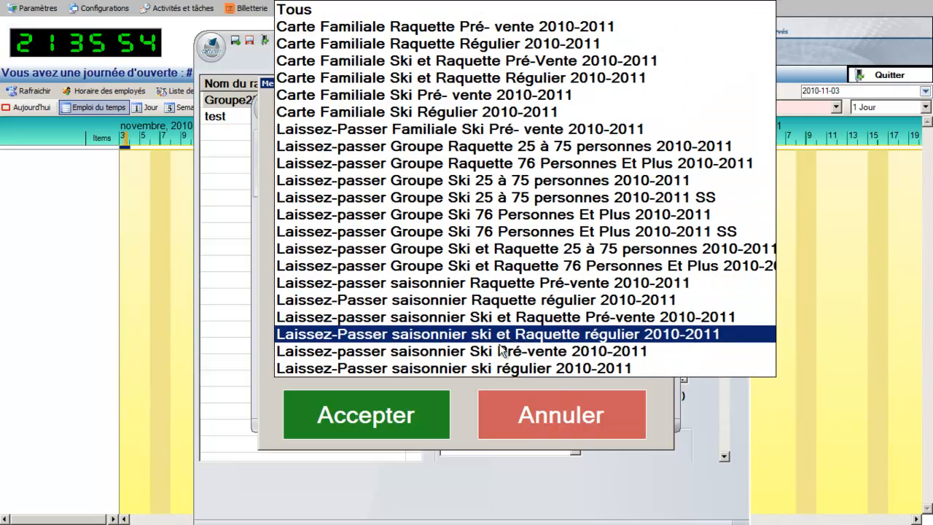
pyautogui.click(500, 353)
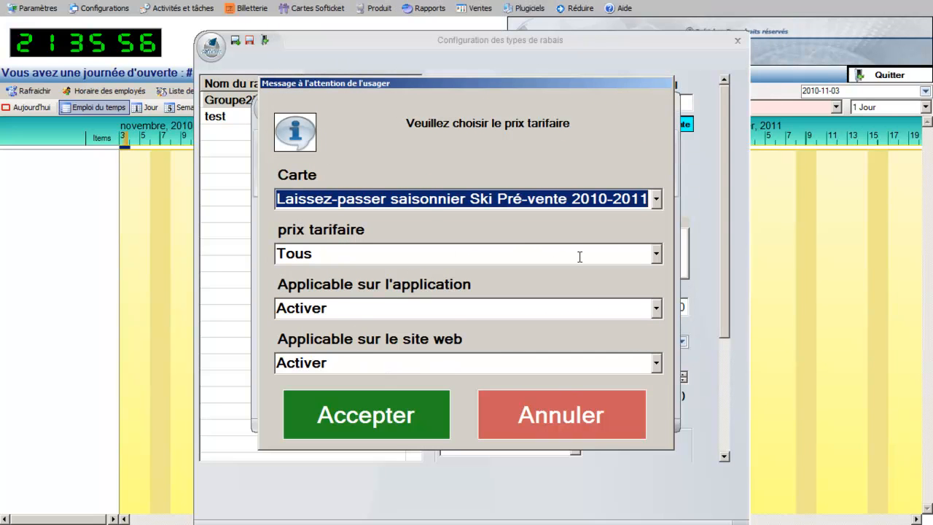
pyautogui.click(659, 254)
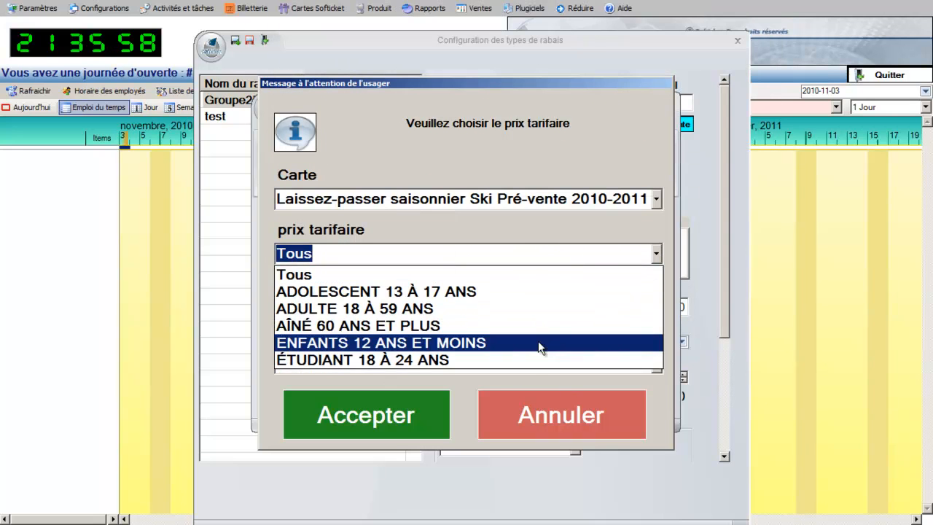
pyautogui.click(484, 307)
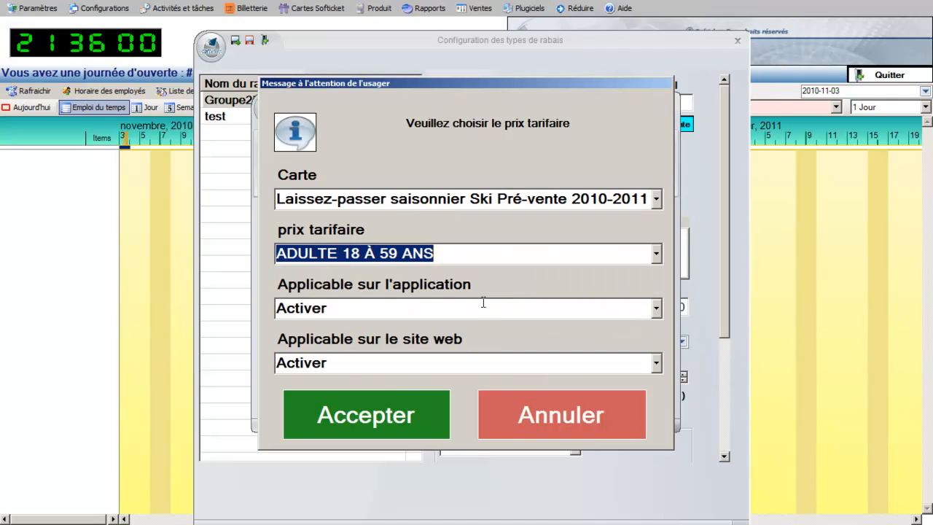
pyautogui.click(656, 253)
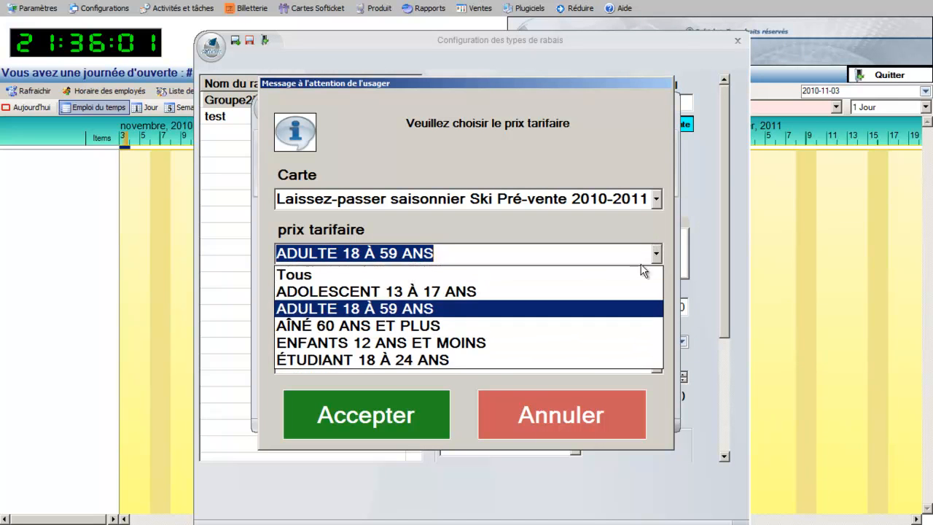
pyautogui.click(589, 277)
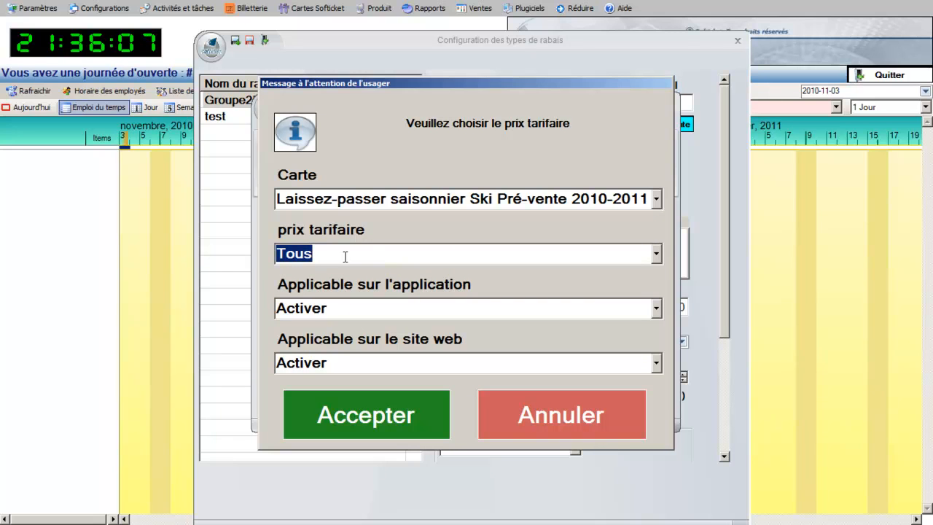
# Step: Set the card rule to Activer for both the application and the website, and try to accept it
pyautogui.click(655, 311)
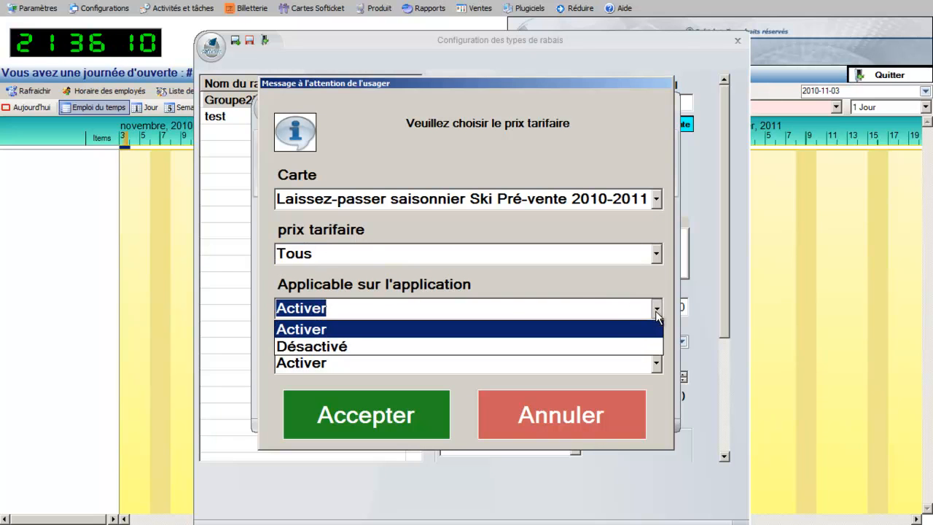
pyautogui.click(600, 333)
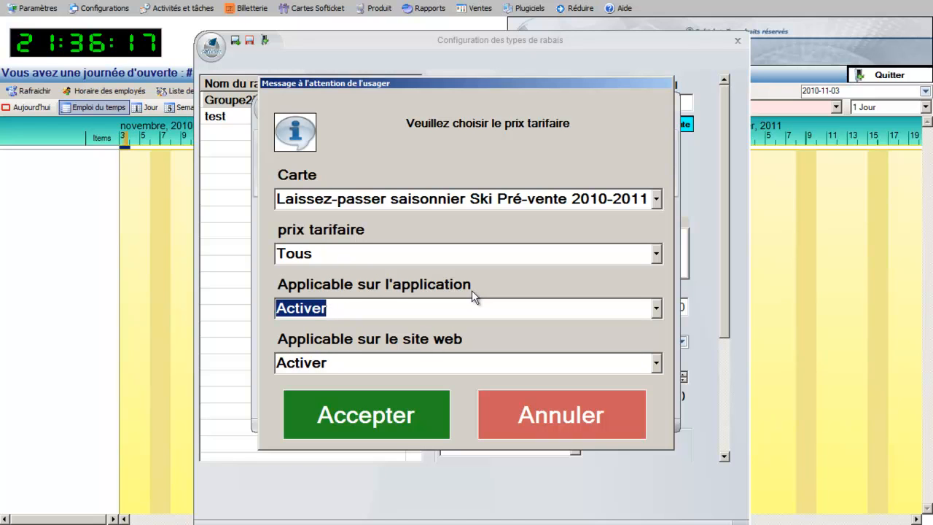
pyautogui.click(658, 363)
pyautogui.click(610, 387)
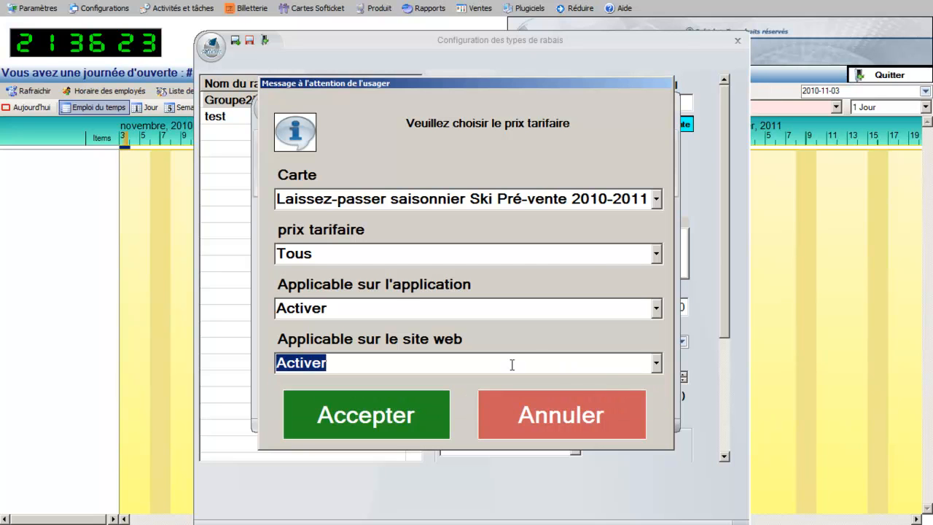
pyautogui.click(350, 411)
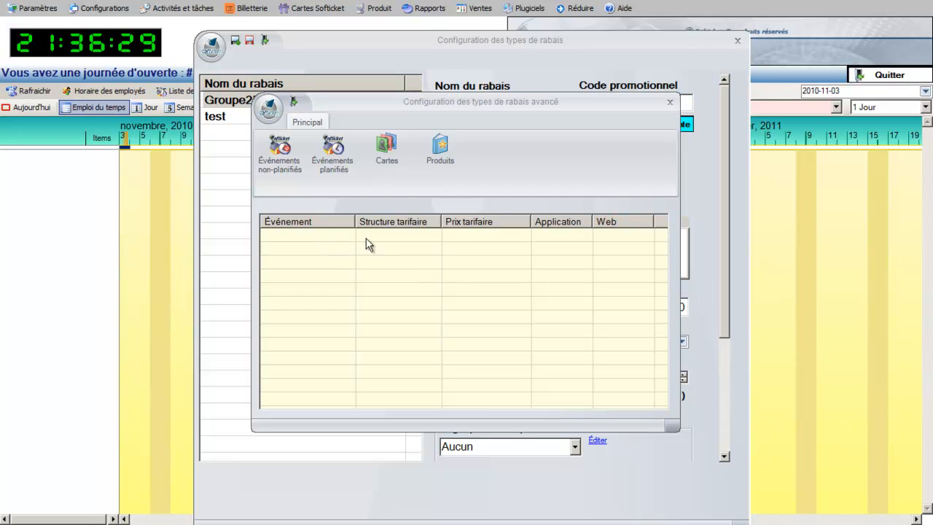
# Step: Try again to add the Laissez-passer saisonnier Ski Pré-vente 2010-2011 card with all fare prices
pyautogui.click(386, 149)
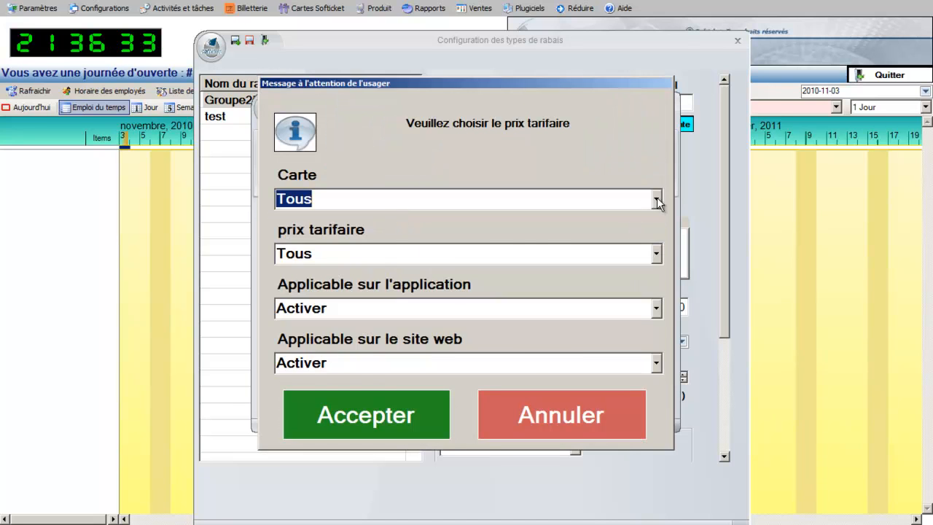
pyautogui.click(656, 200)
pyautogui.click(544, 354)
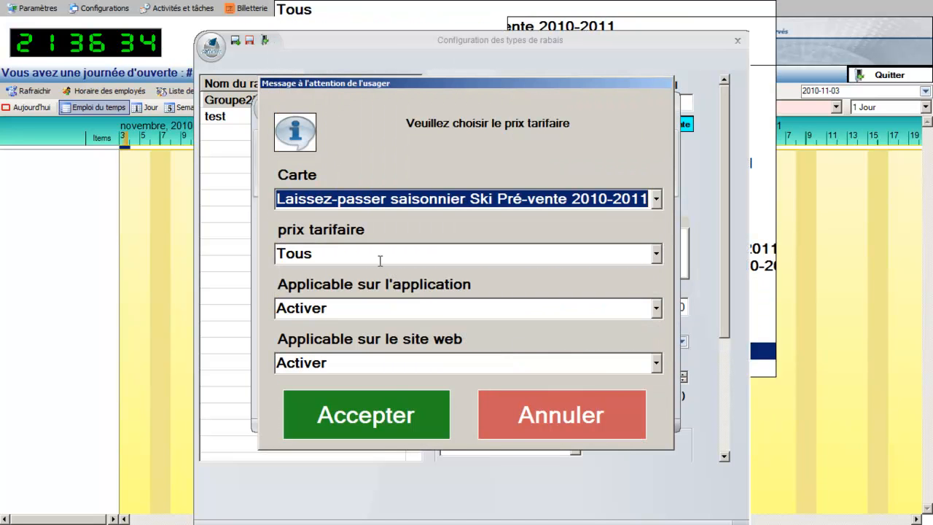
pyautogui.click(405, 415)
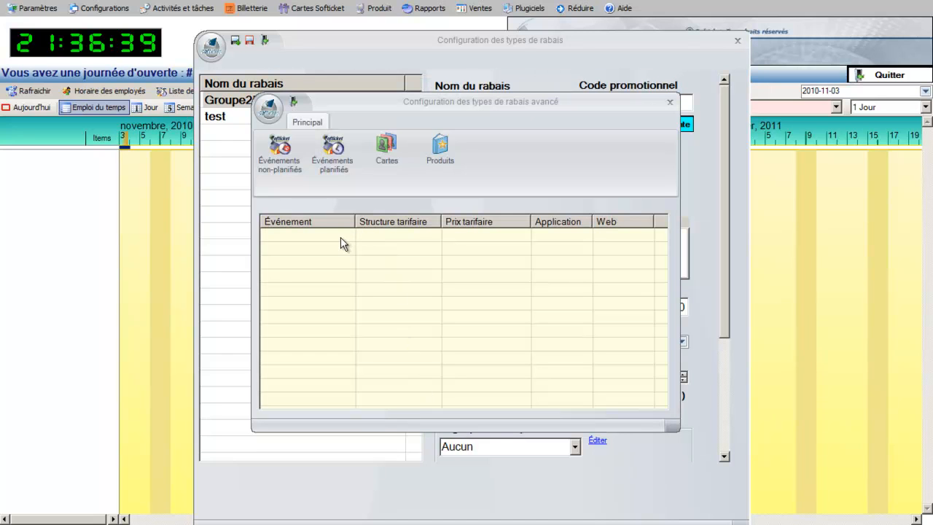
# Step: Add a card rule for Laissez-passer saisonnier Ski Pré-vente 2010-2011 with the fare price ADULTE 18 À 59 ANS
pyautogui.click(386, 158)
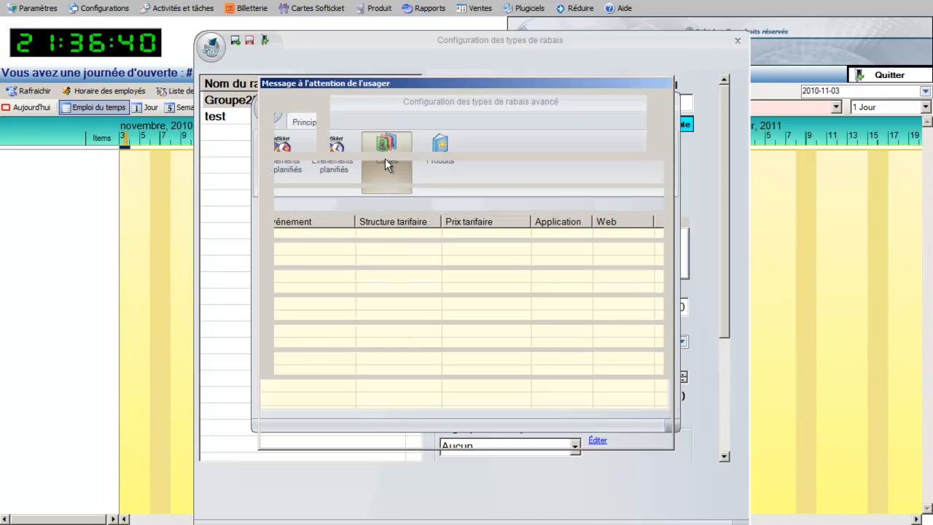
pyautogui.click(656, 199)
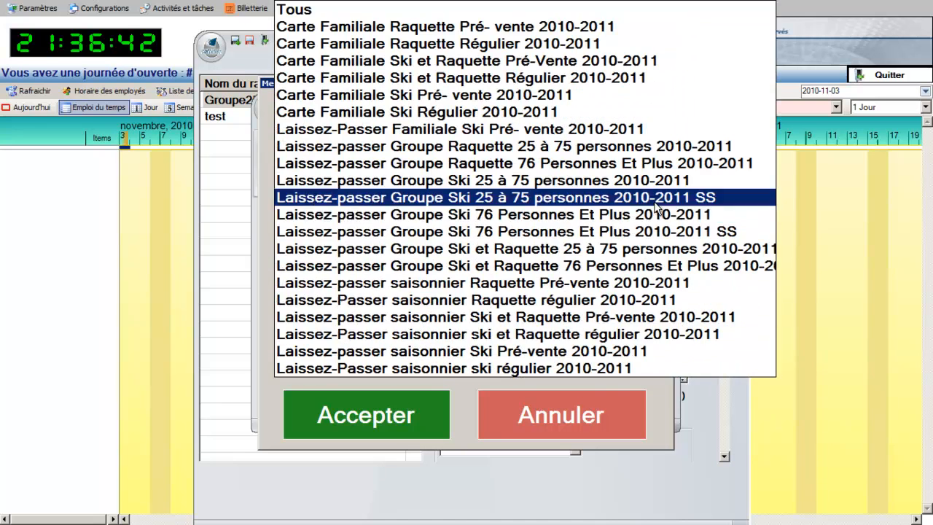
pyautogui.click(649, 350)
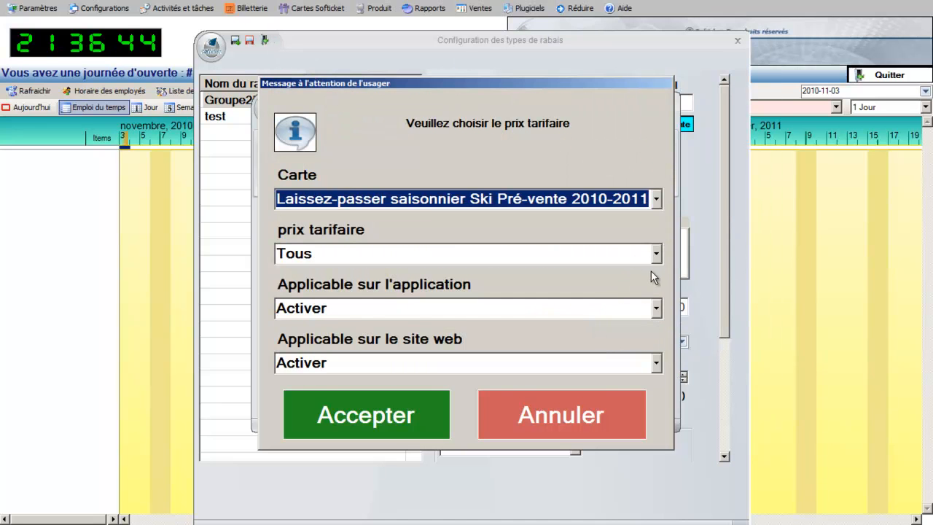
pyautogui.click(656, 254)
pyautogui.click(581, 306)
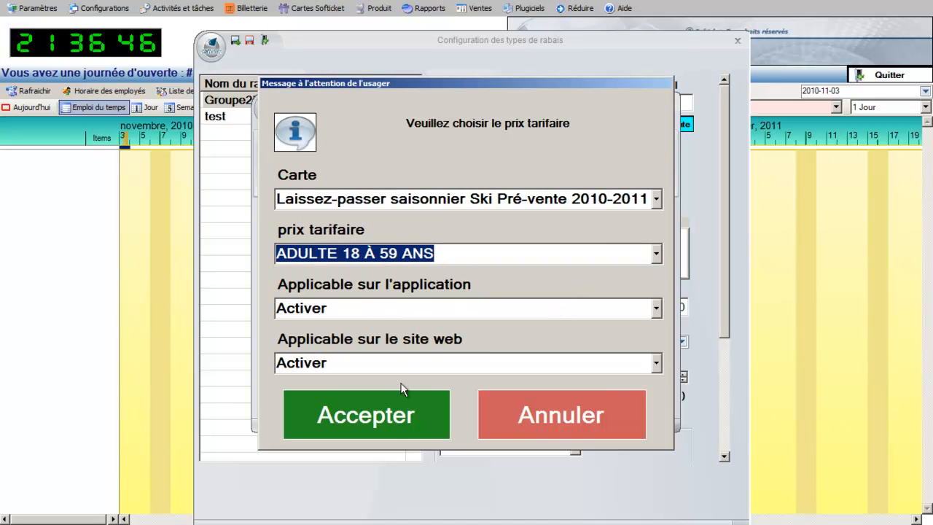
pyautogui.click(390, 419)
pyautogui.click(474, 334)
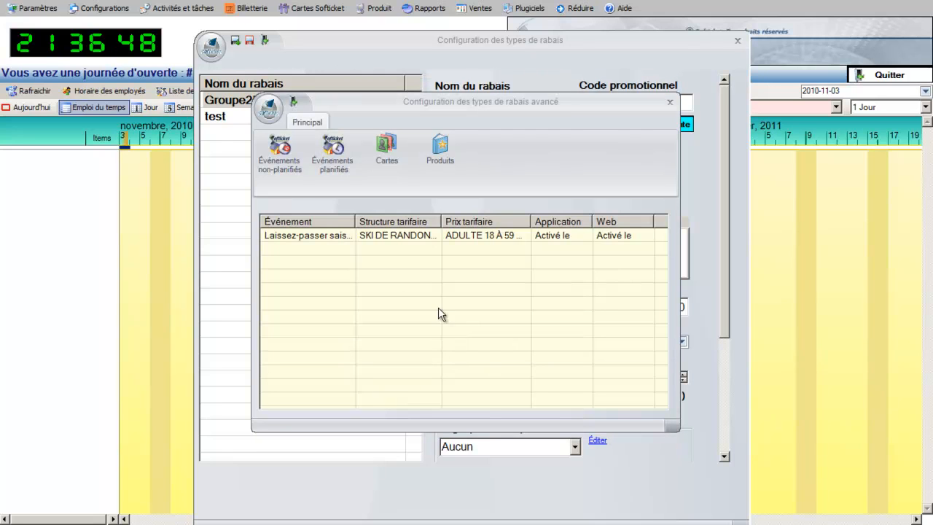
pyautogui.click(436, 237)
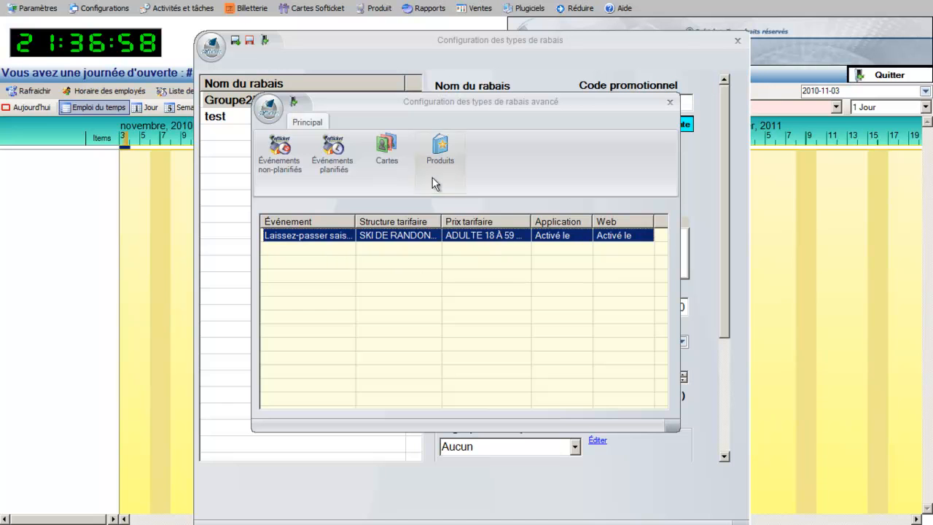
# Step: Add a second card rule for Laissez-passer saisonnier Ski Pré-vente 2010-2011 with the fare price ADOLESCENT 13 À 17 ANS
pyautogui.click(395, 158)
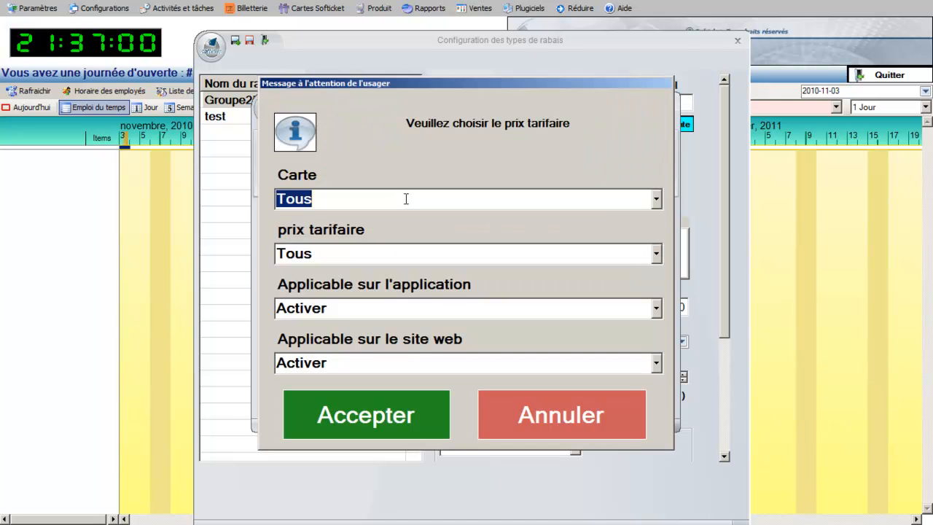
pyautogui.click(658, 198)
pyautogui.click(562, 350)
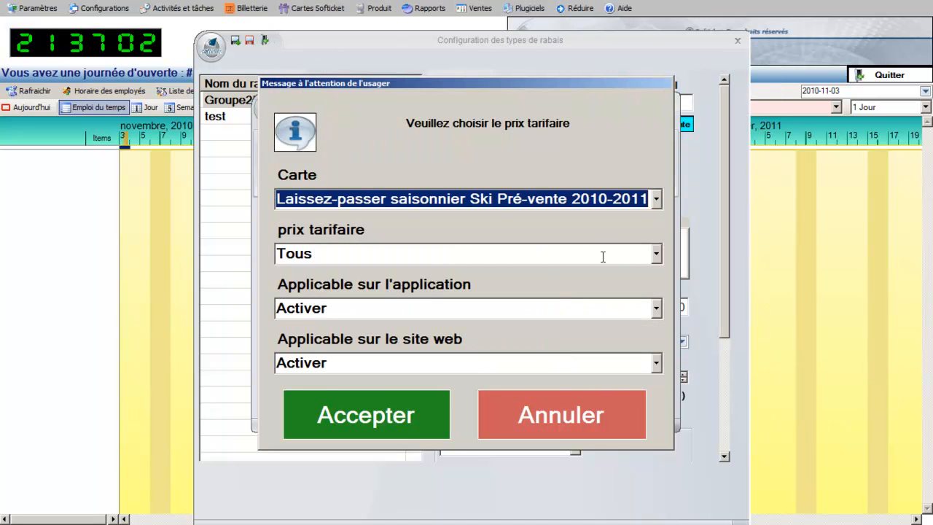
pyautogui.click(657, 257)
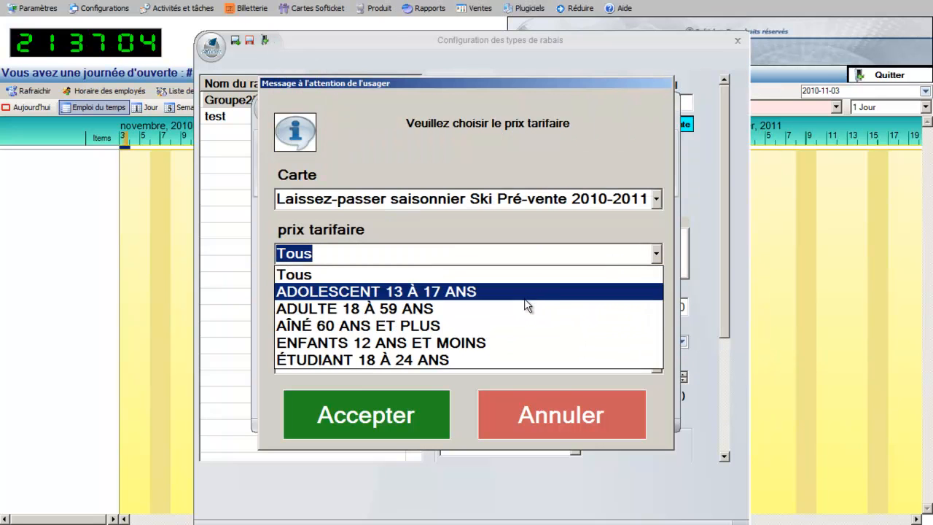
pyautogui.click(451, 298)
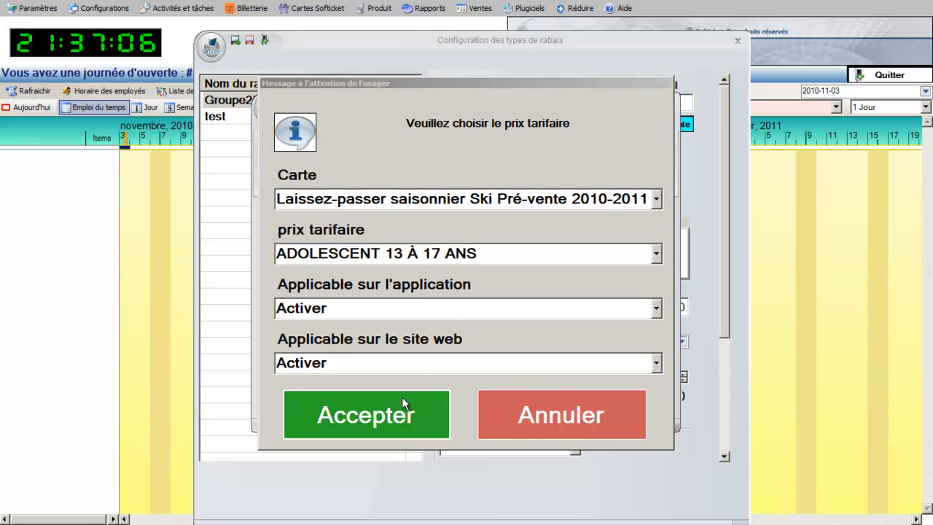
pyautogui.click(383, 413)
pyautogui.click(403, 334)
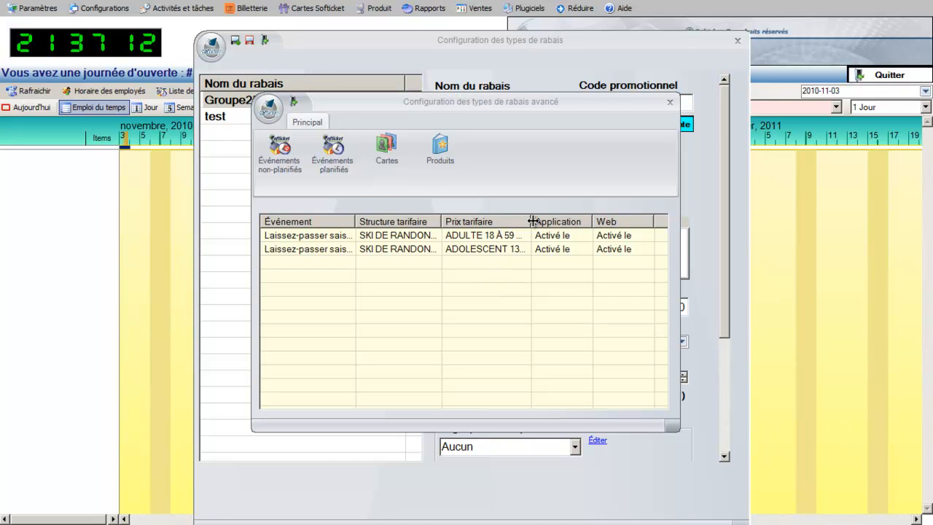
# Step: Widen the Prix tarifaire column to read the full fare names in the rule list
pyautogui.moveTo(534, 221); pyautogui.dragTo(585, 221)
pyautogui.click(486, 236)
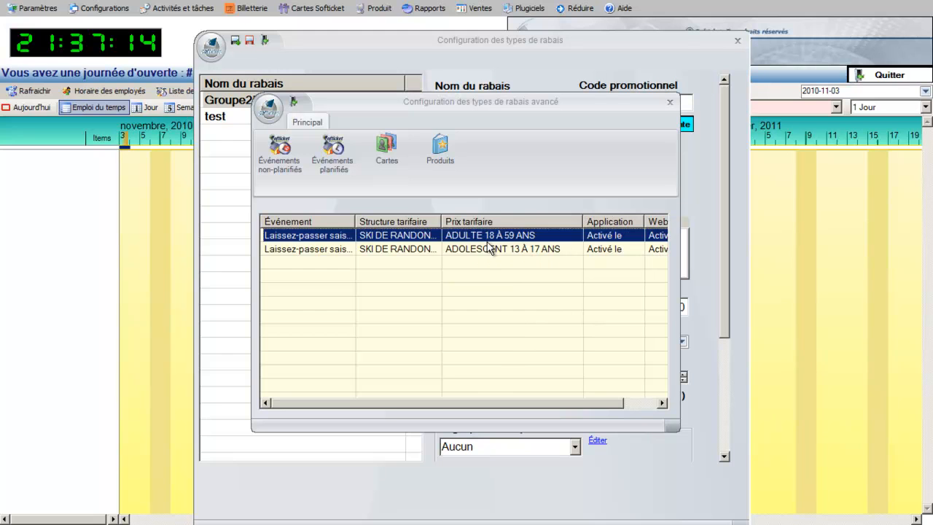
# Step: Save the Groupe25 discount with its advanced card rules and close the discount configuration
pyautogui.click(293, 101)
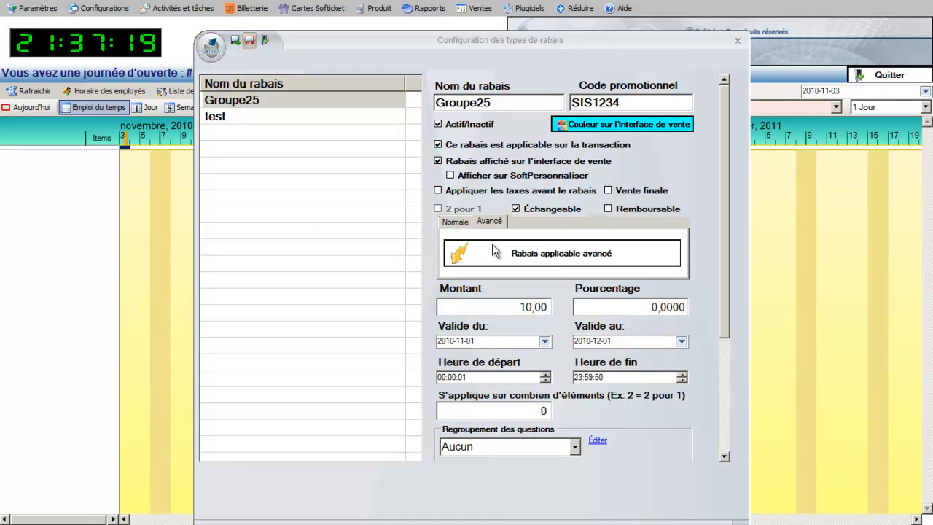
pyautogui.click(455, 309)
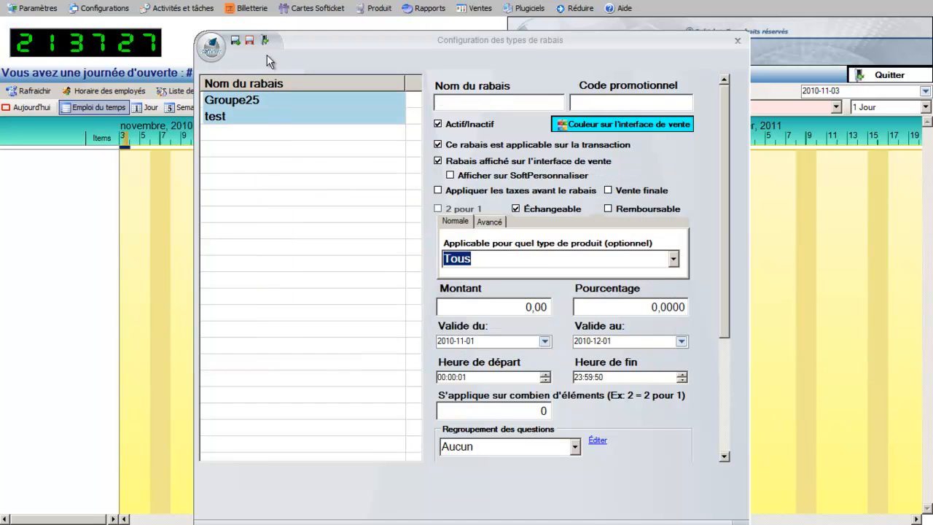
pyautogui.click(265, 43)
# Step: Check the discounts in the sales interface and exit it without closing the work shift
pyautogui.click(483, 8)
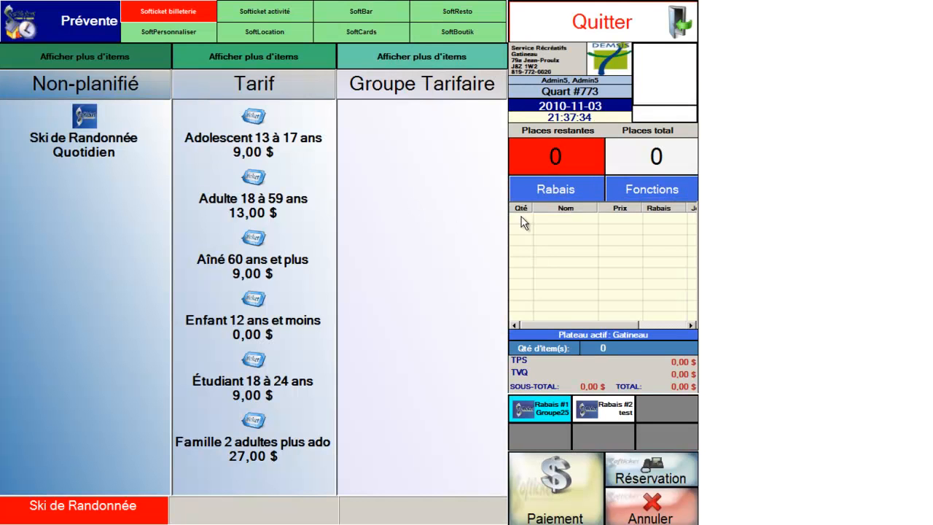
pyautogui.click(546, 187)
pyautogui.click(451, 322)
pyautogui.click(582, 19)
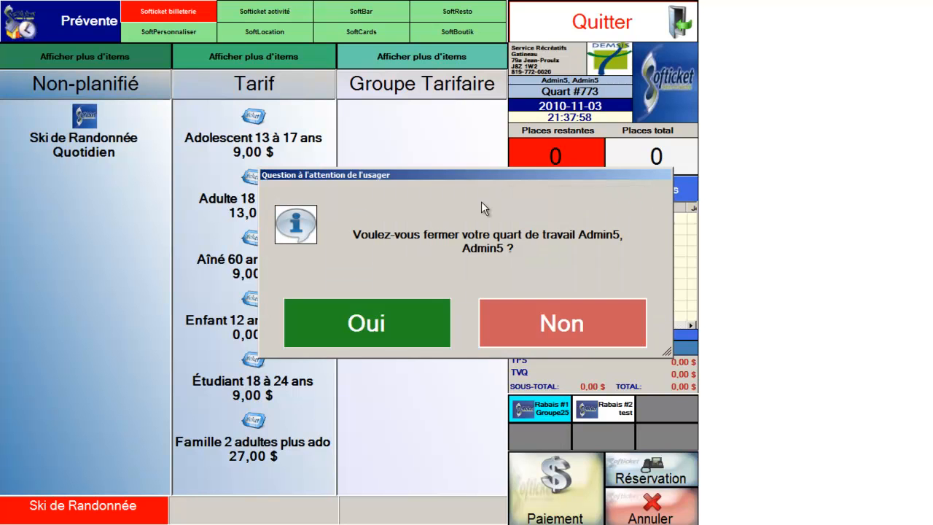
pyautogui.click(521, 319)
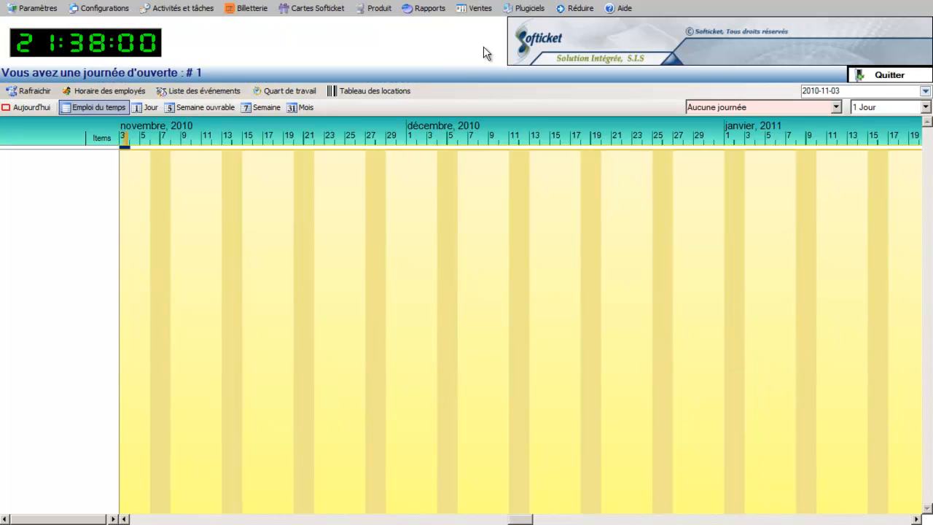